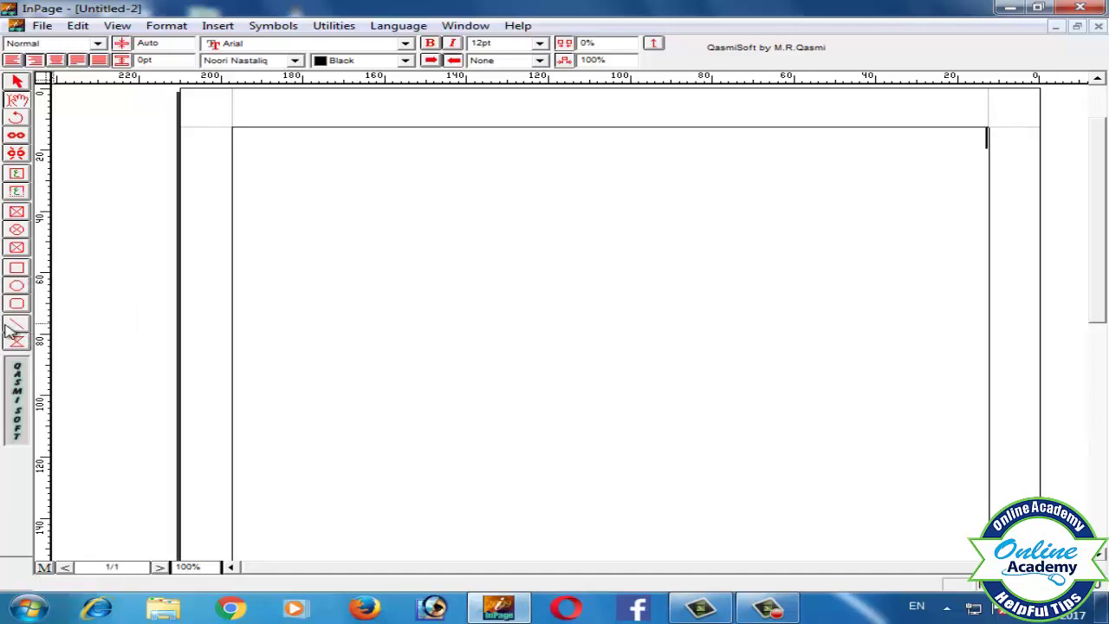
# - Draw a horizontal line about 116 mm long across the upper part of the page and rotate it by 5° twice
pyautogui.click(17, 328)
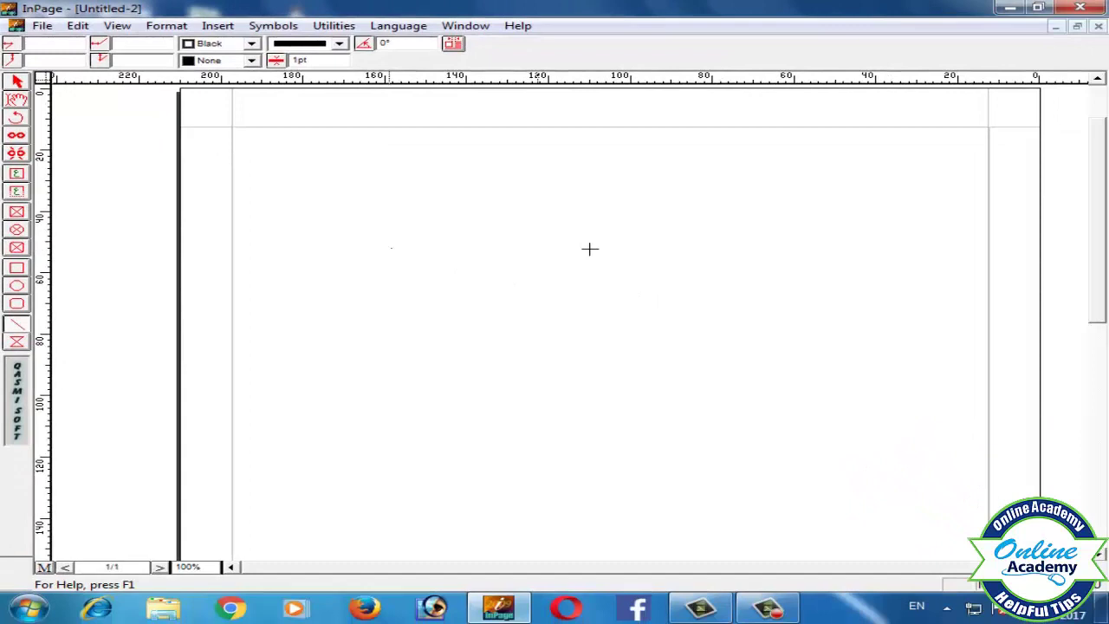
pyautogui.moveTo(589, 249); pyautogui.dragTo(863, 248)
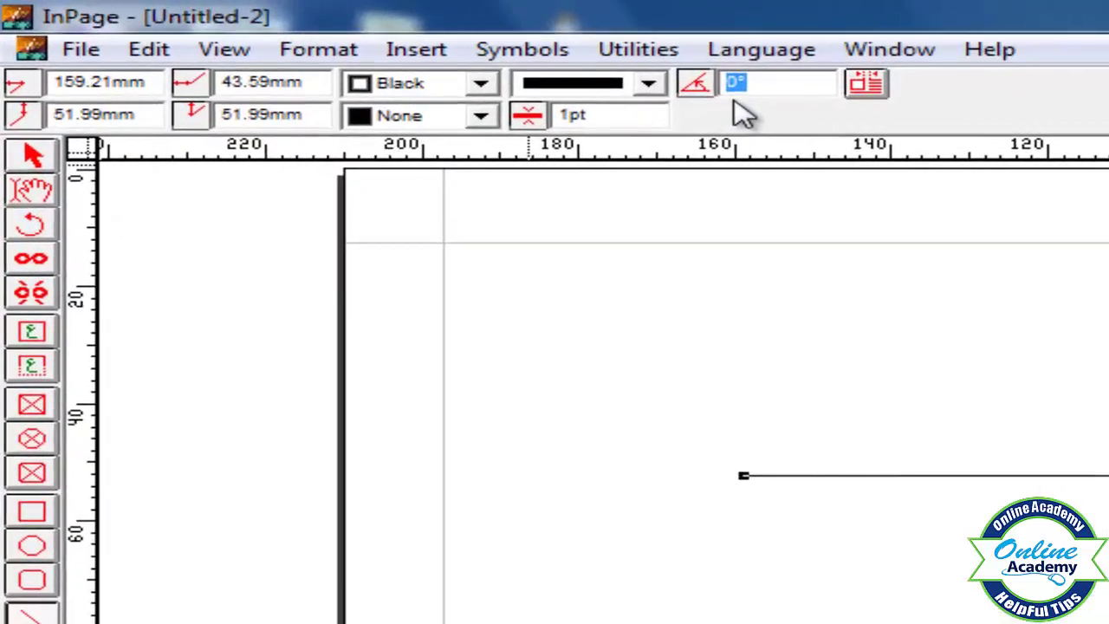
pyautogui.write('5')
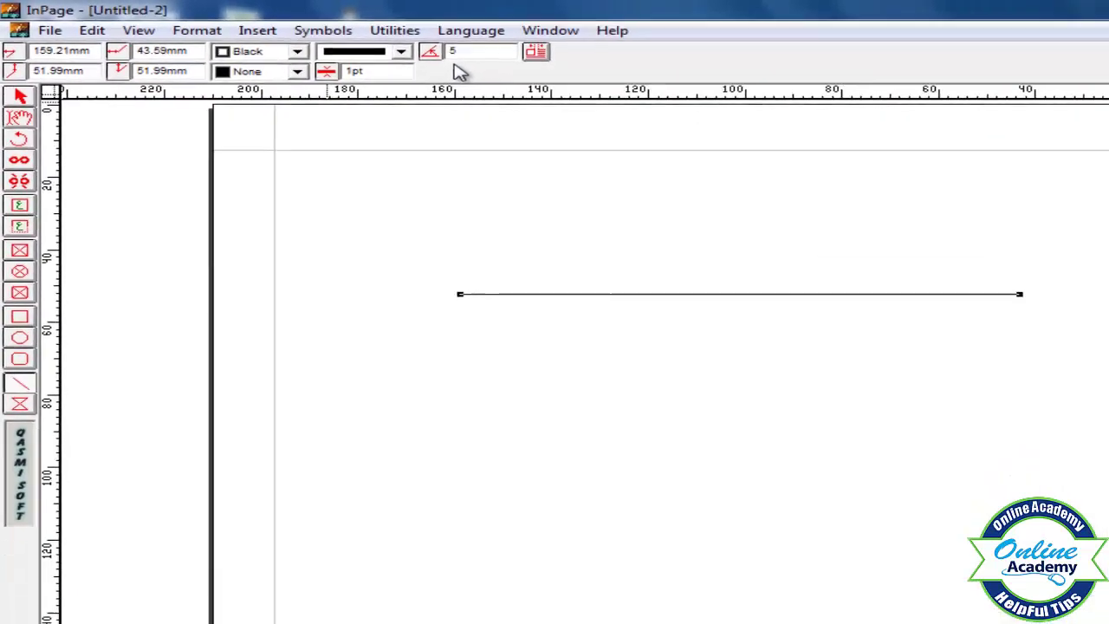
pyautogui.press('Return')
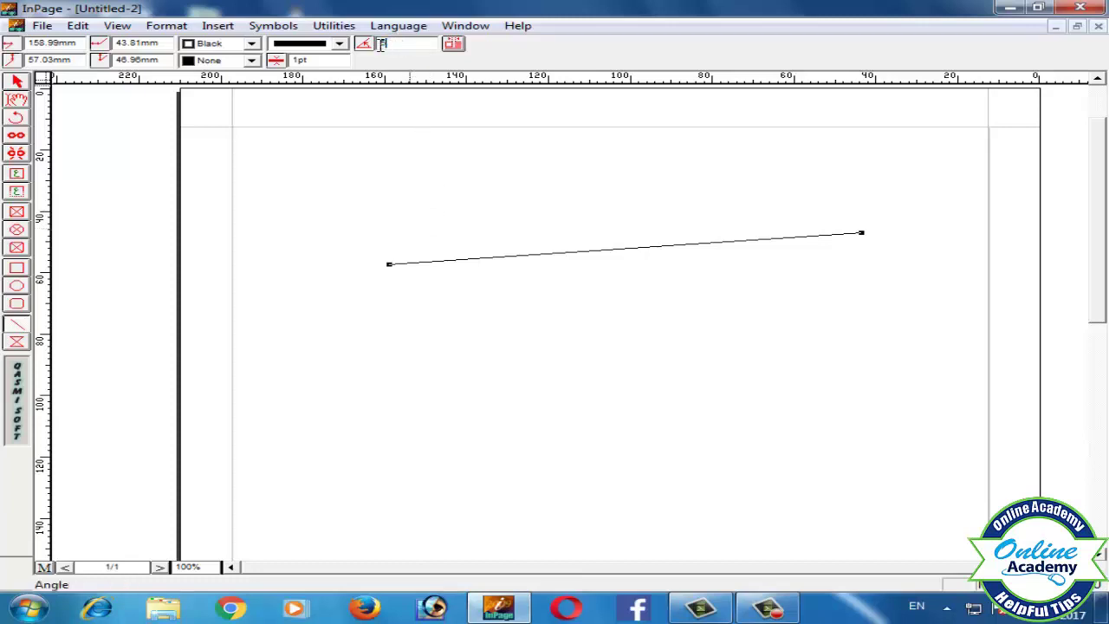
pyautogui.press('Return')
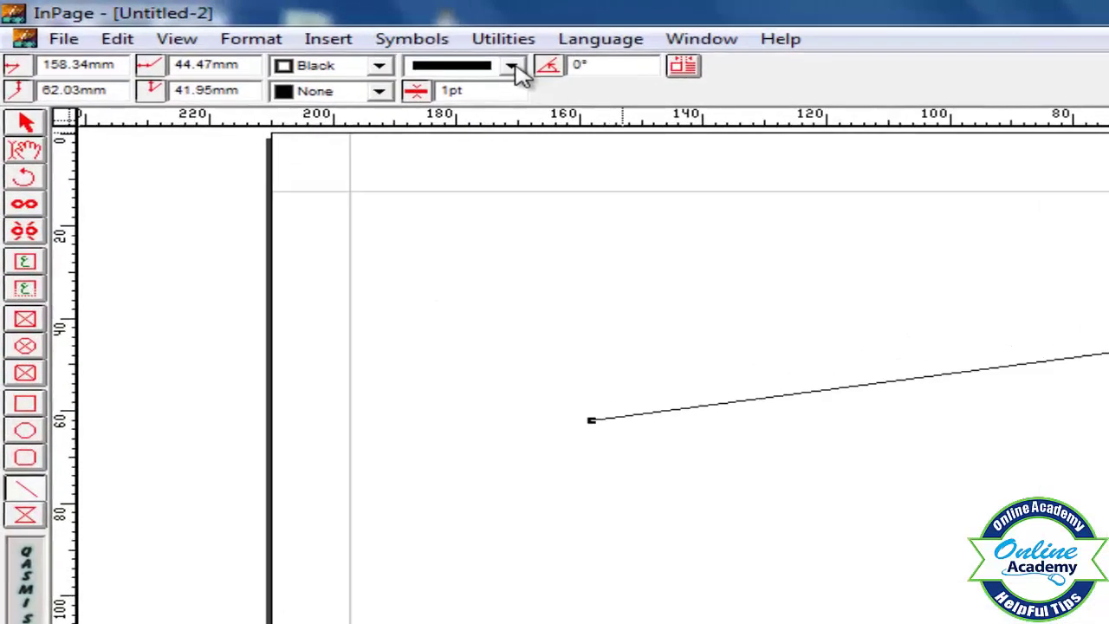
# - Change the line to the dotted (diamond) style and set its thickness to 5 pt
pyautogui.click(512, 68)
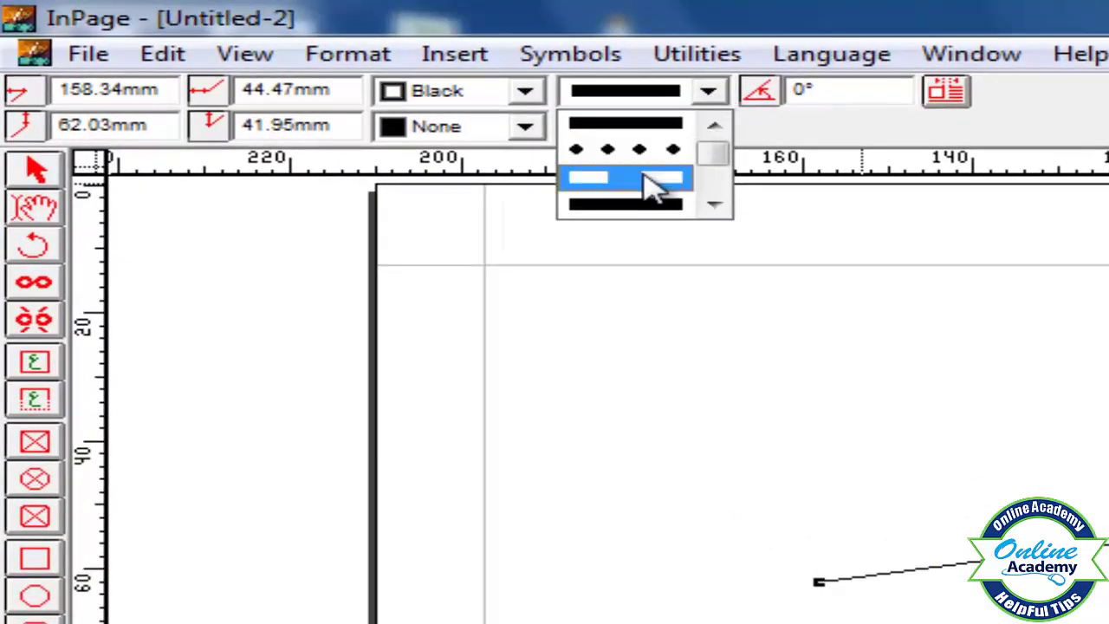
pyautogui.click(660, 153)
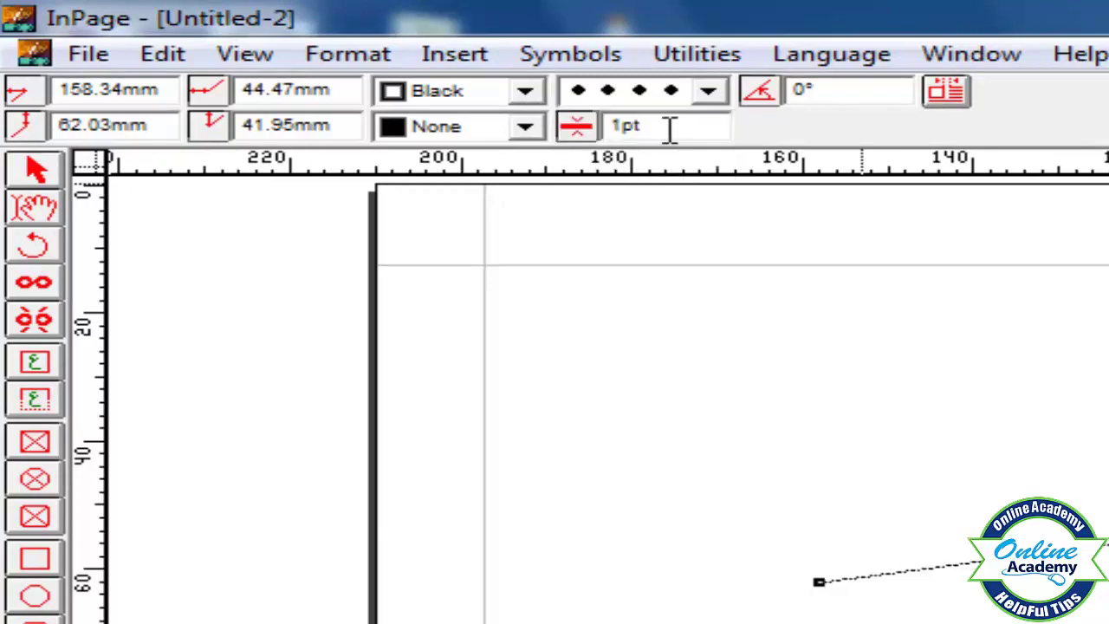
pyautogui.click(673, 125)
pyautogui.doubleClick(607, 128)
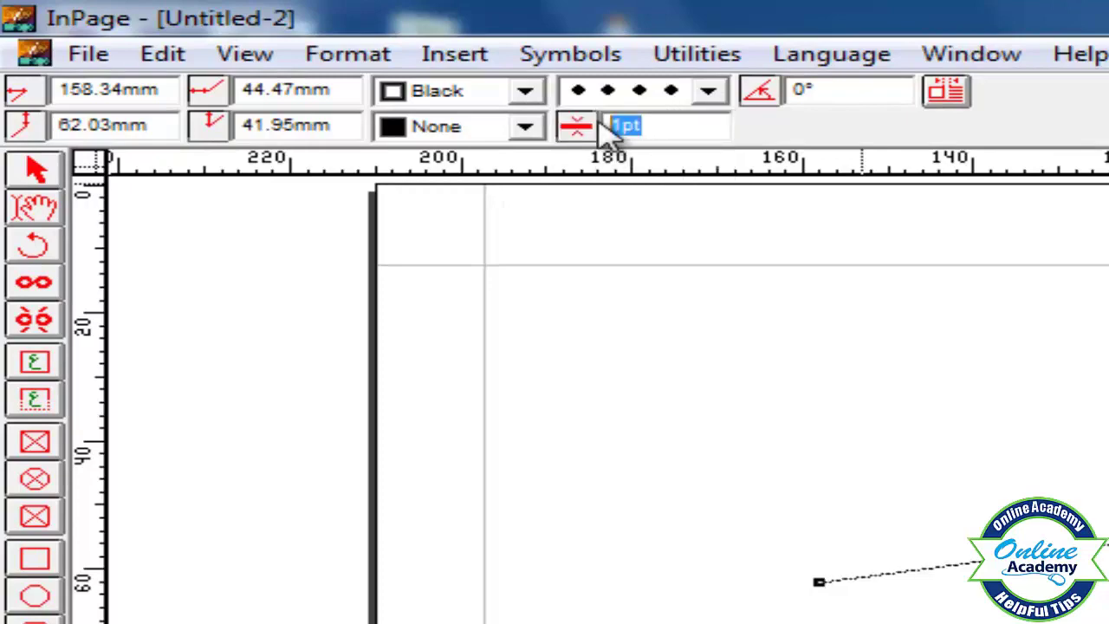
pyautogui.write('5')
pyautogui.press('Return')
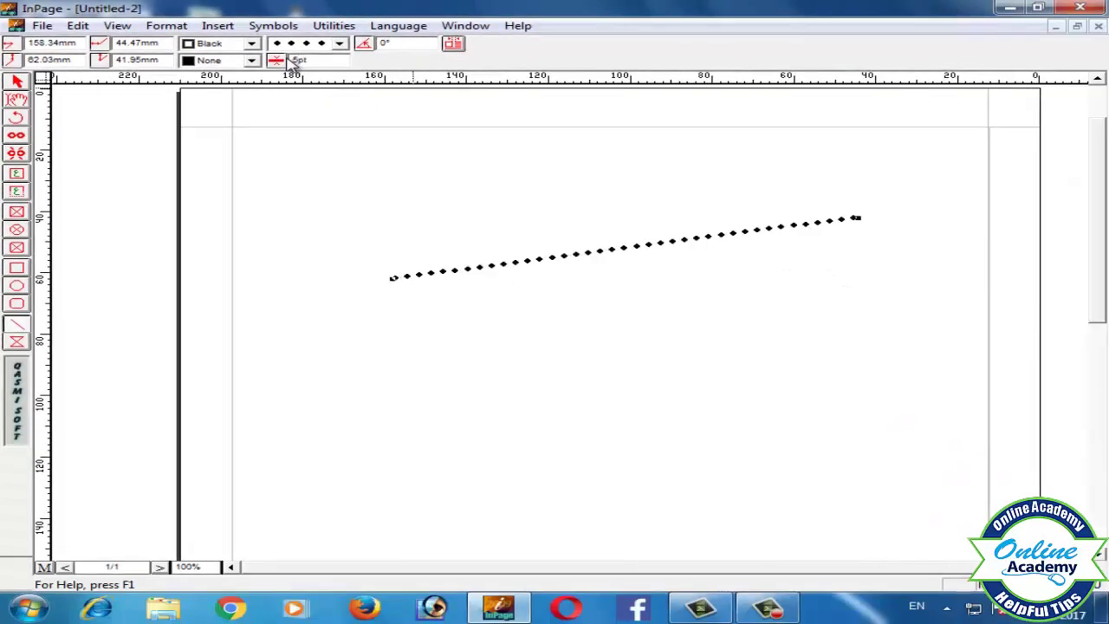
# - Change the line's style to the thin double line
pyautogui.click(340, 49)
pyautogui.scroll(-1, 339, 79)
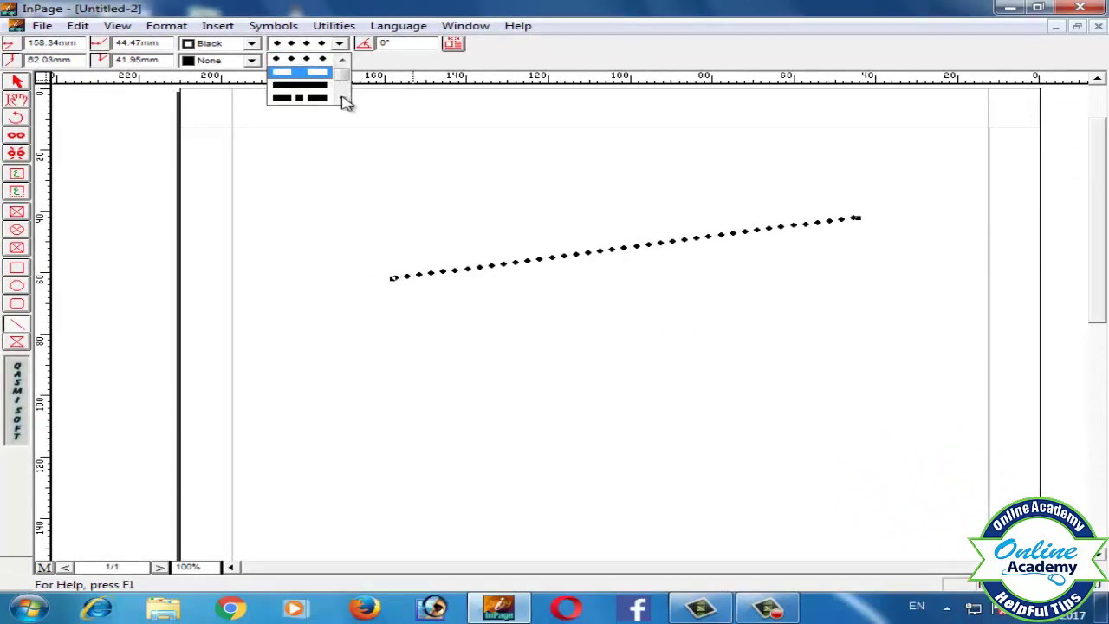
pyautogui.click(344, 98)
pyautogui.click(306, 96)
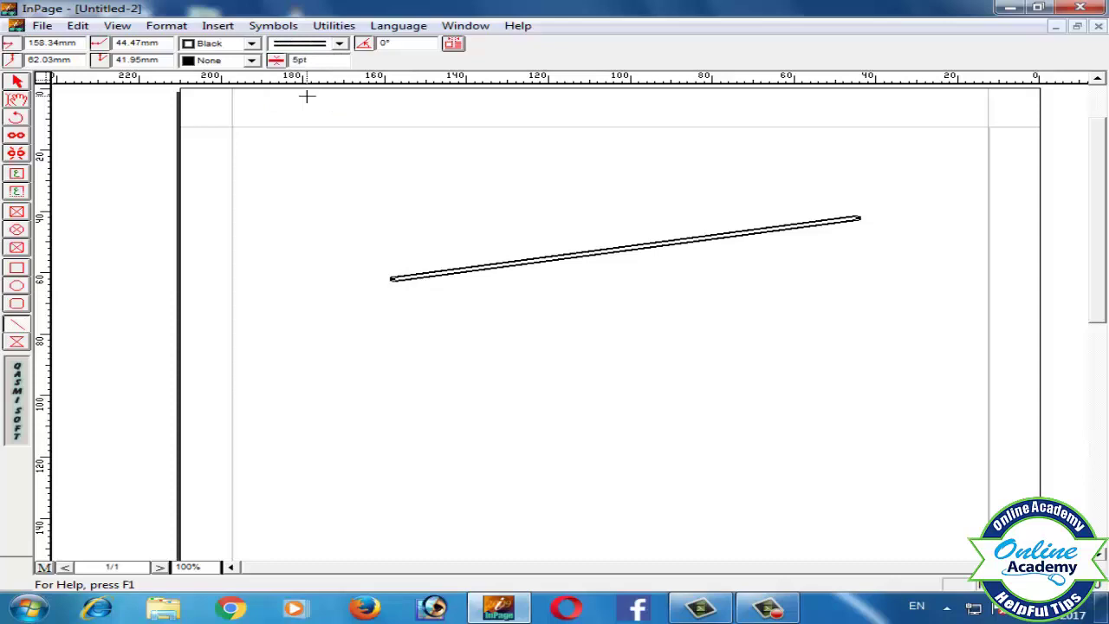
# - Try Red and Yellow as the line's border colour, and settle on Green
pyautogui.click(251, 46)
pyautogui.click(197, 86)
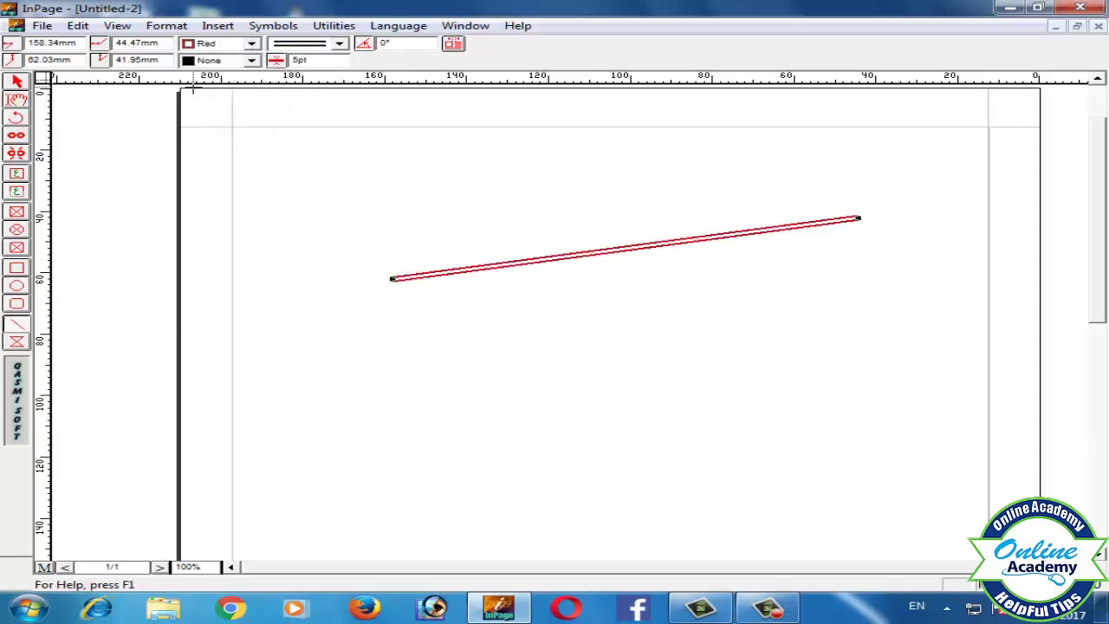
pyautogui.click(251, 43)
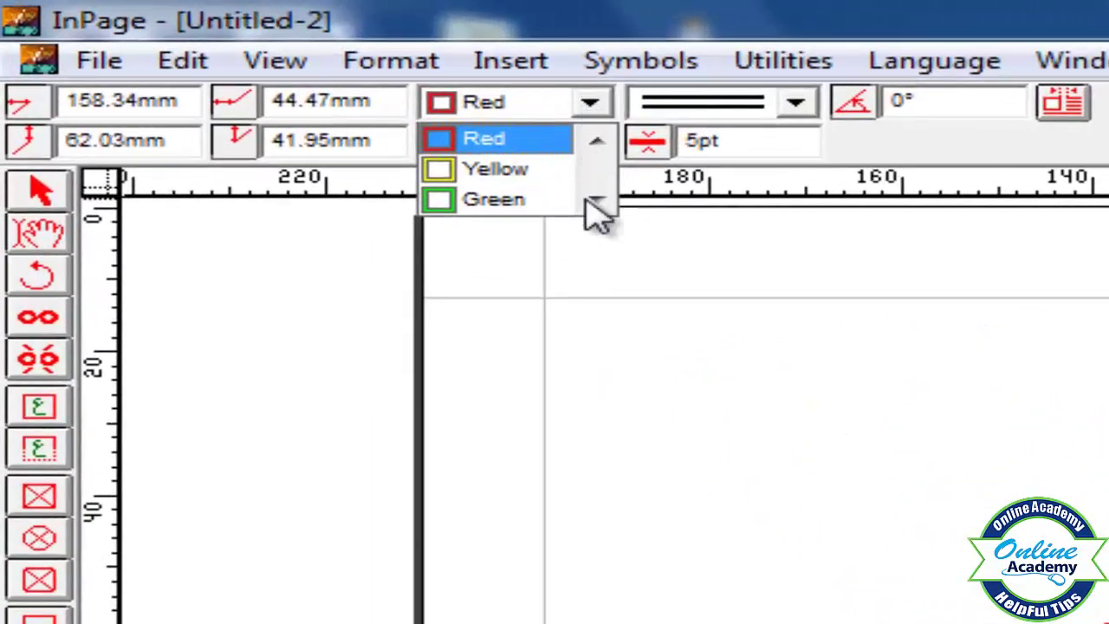
pyautogui.click(496, 169)
pyautogui.click(591, 102)
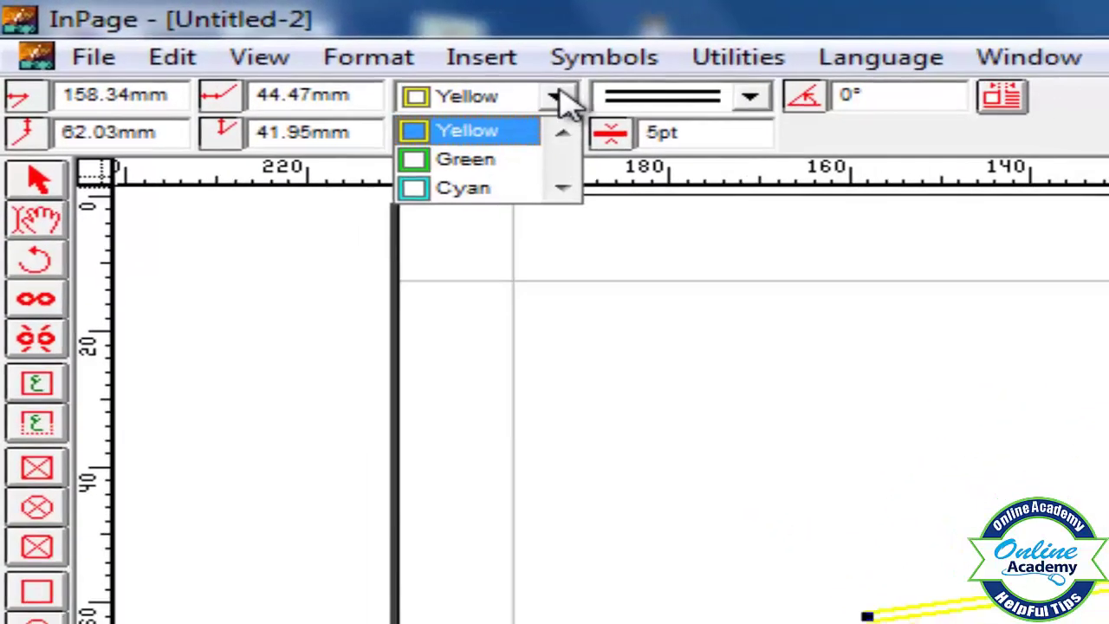
pyautogui.click(465, 158)
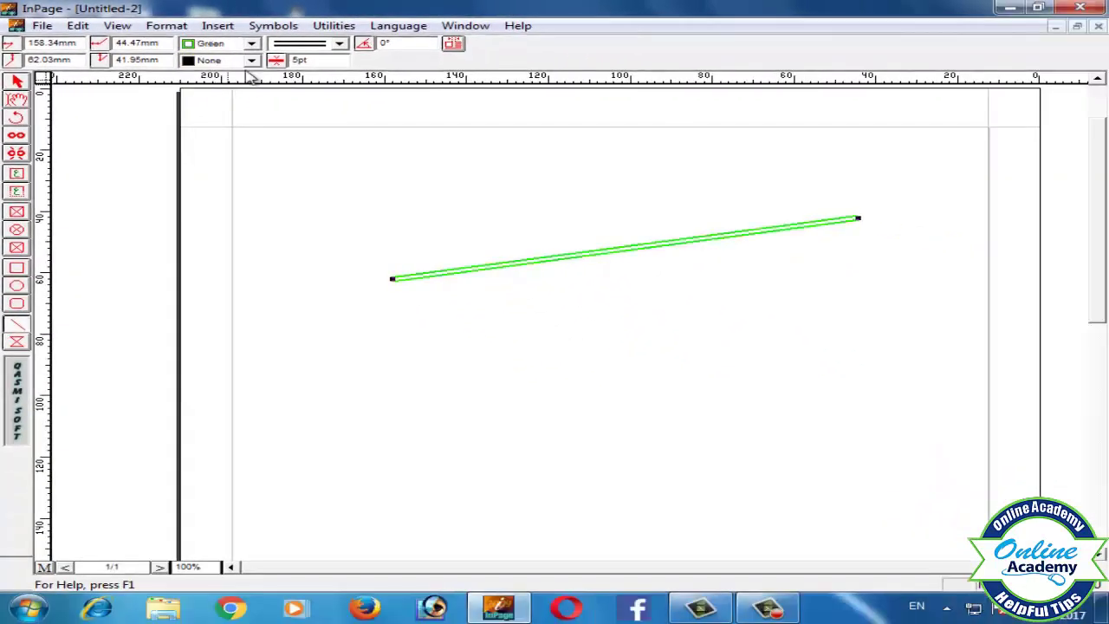
# - Try Yellow and Green as the line's fill colour, and settle on Blue
pyautogui.click(252, 60)
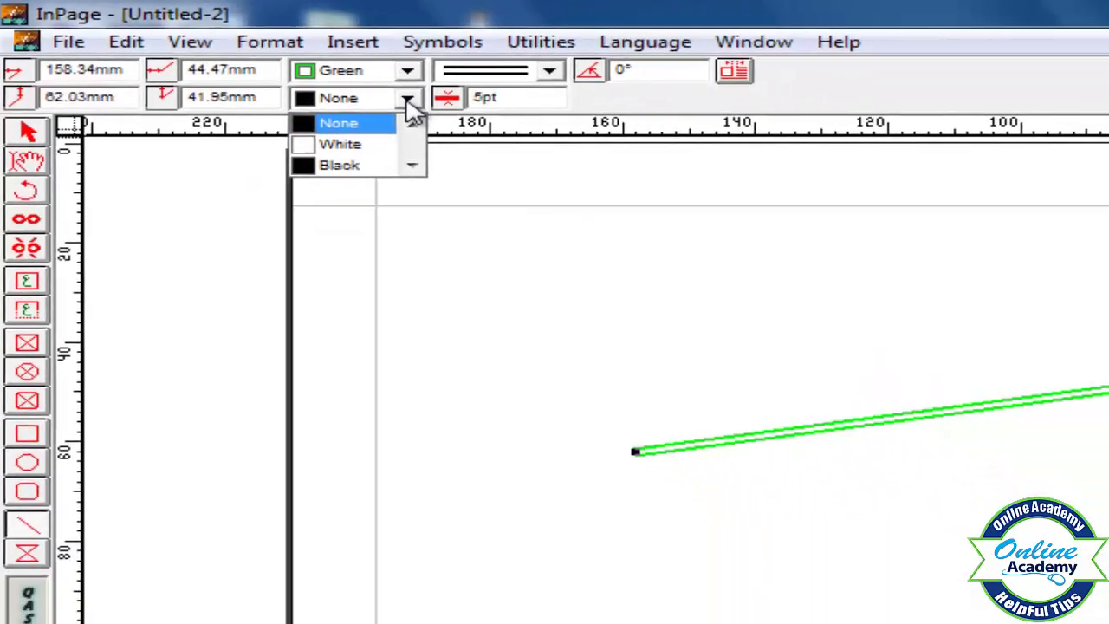
pyautogui.click(254, 101)
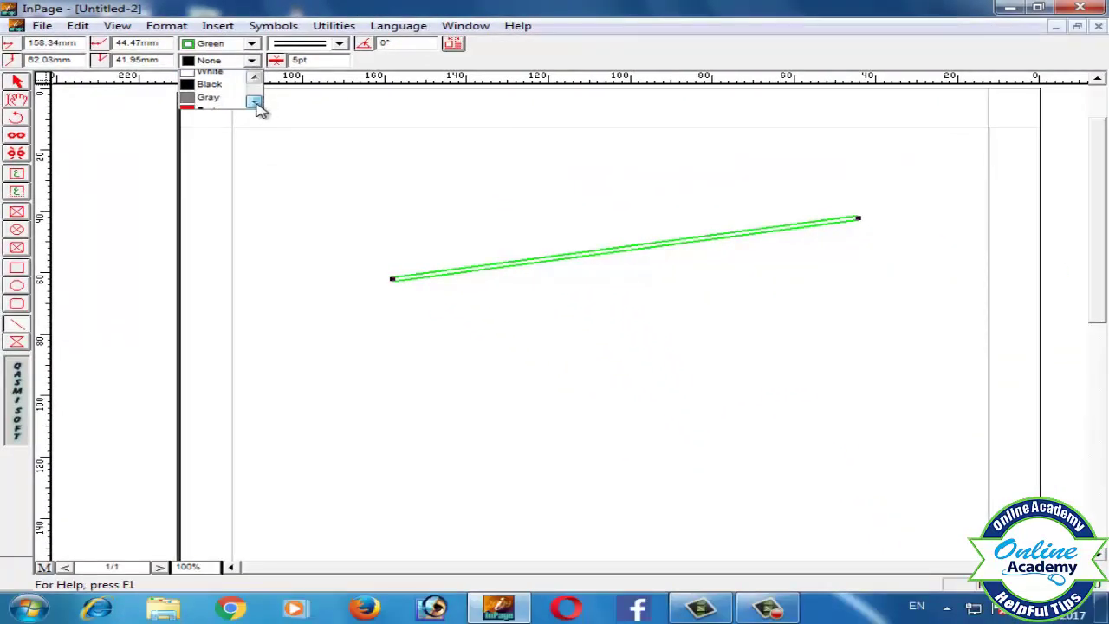
pyautogui.click(254, 101)
pyautogui.click(254, 101)
pyautogui.click(234, 101)
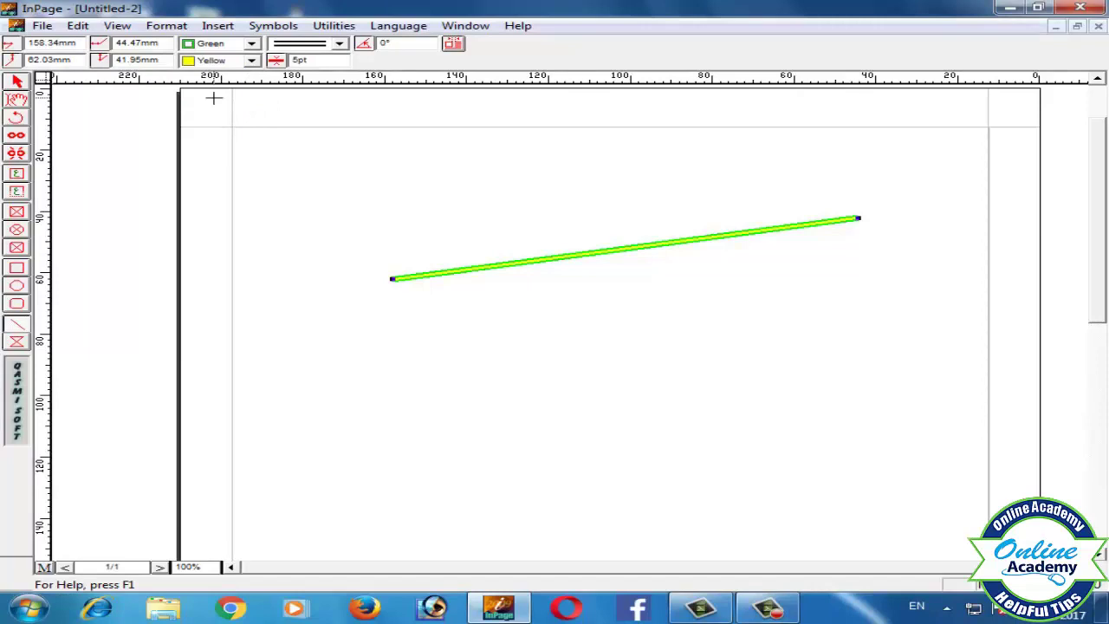
pyautogui.click(251, 61)
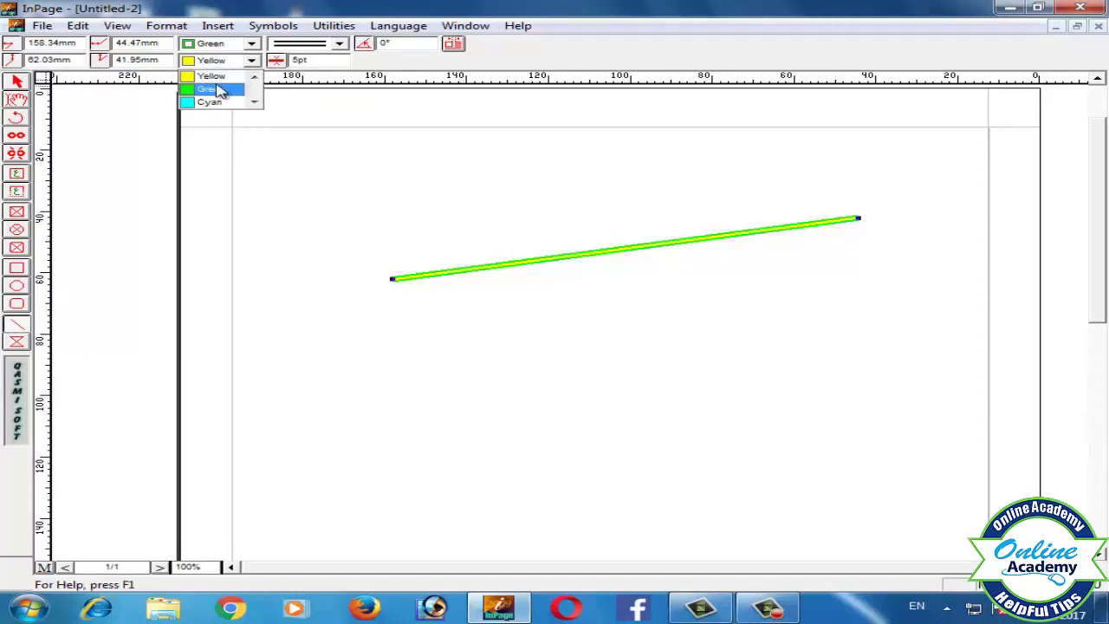
pyautogui.click(221, 90)
pyautogui.click(251, 61)
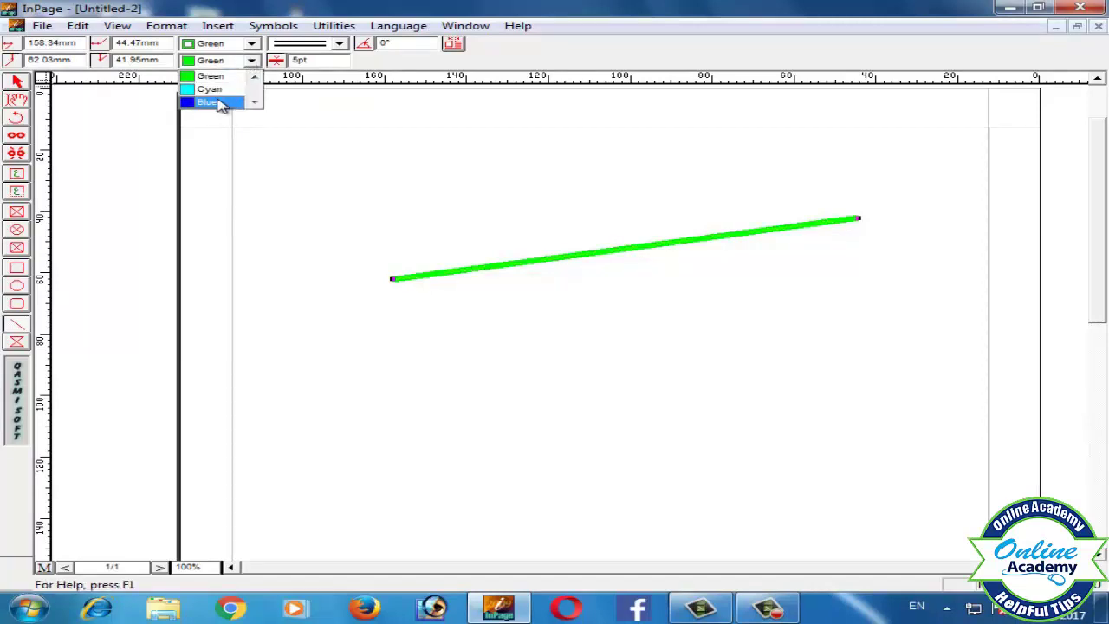
pyautogui.click(221, 103)
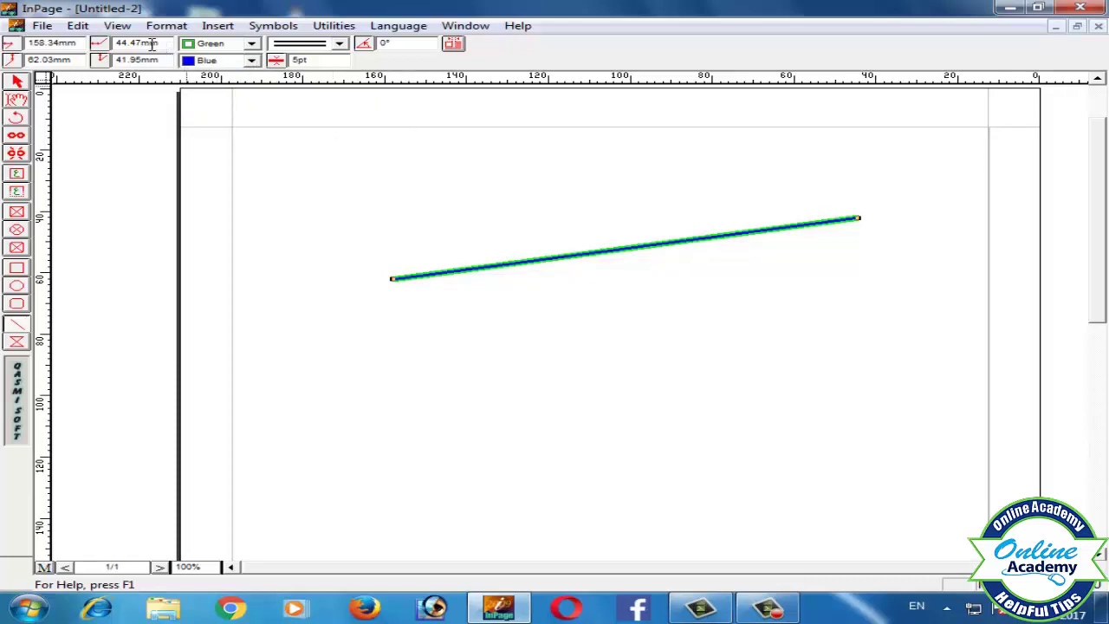
# - Set the horizontal position of the line's end point to 60 mm, 70 mm and finally 50 mm
pyautogui.moveTo(160, 43); pyautogui.dragTo(115, 44)
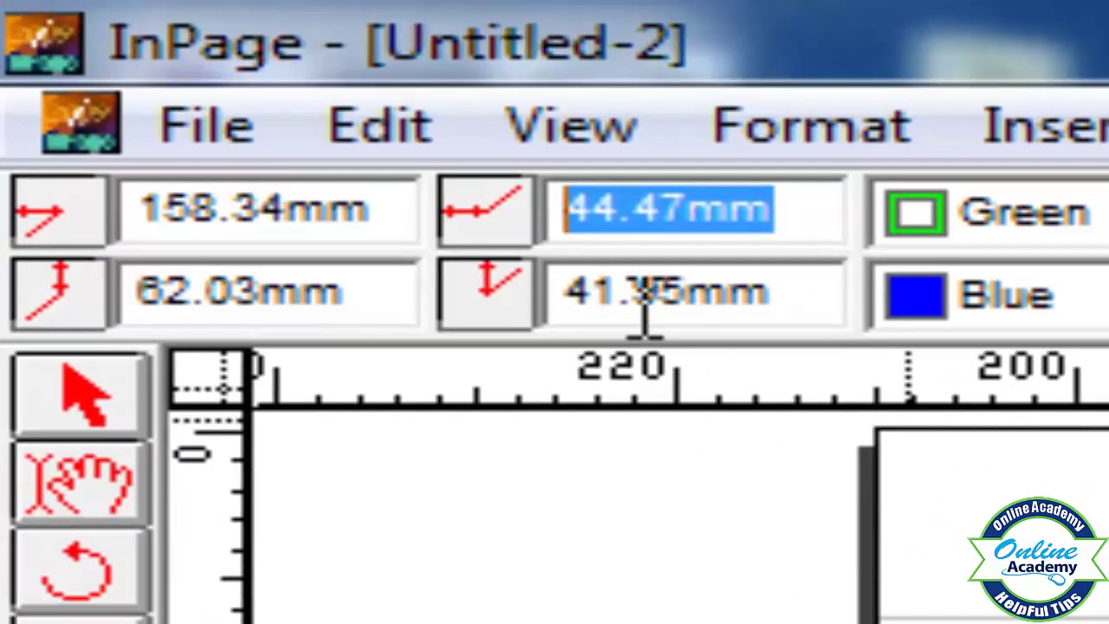
pyautogui.write('60')
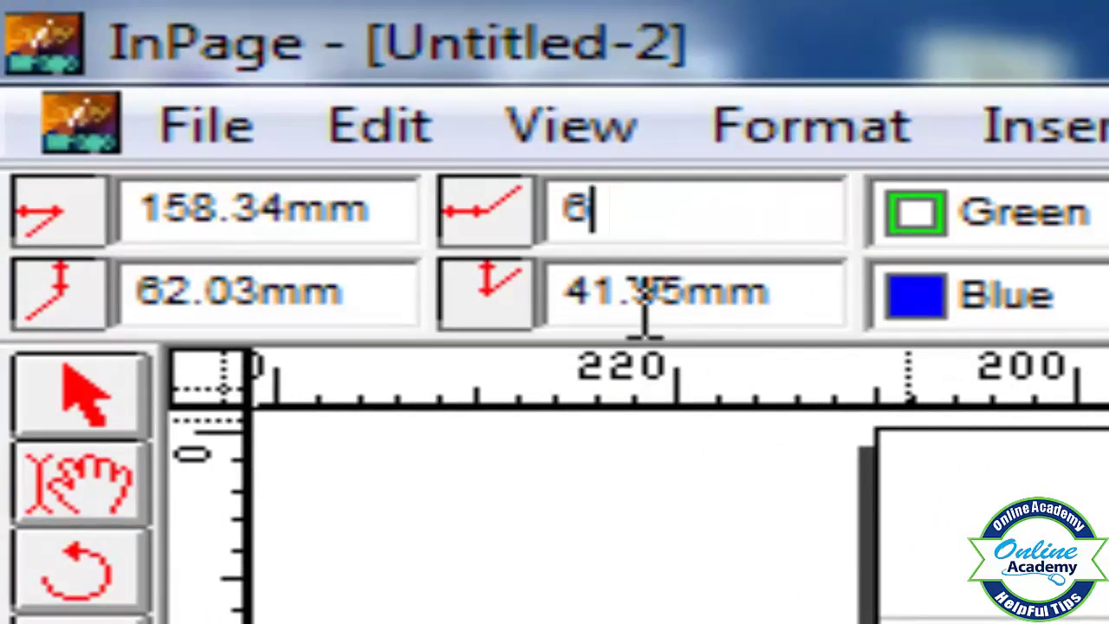
pyautogui.press('Return')
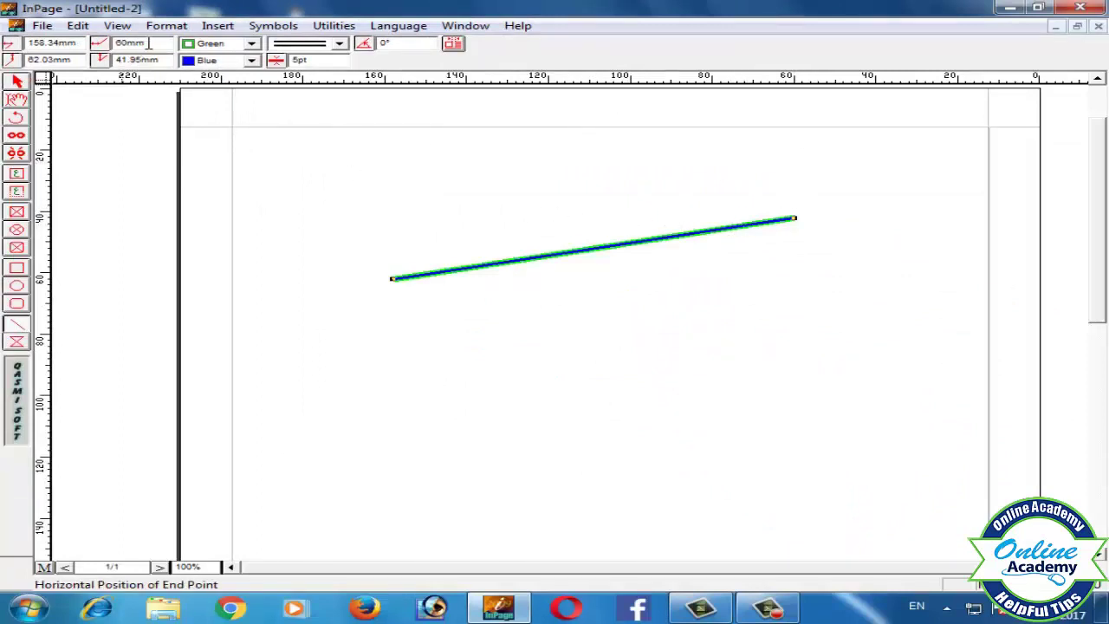
pyautogui.moveTo(147, 43); pyautogui.dragTo(102, 51)
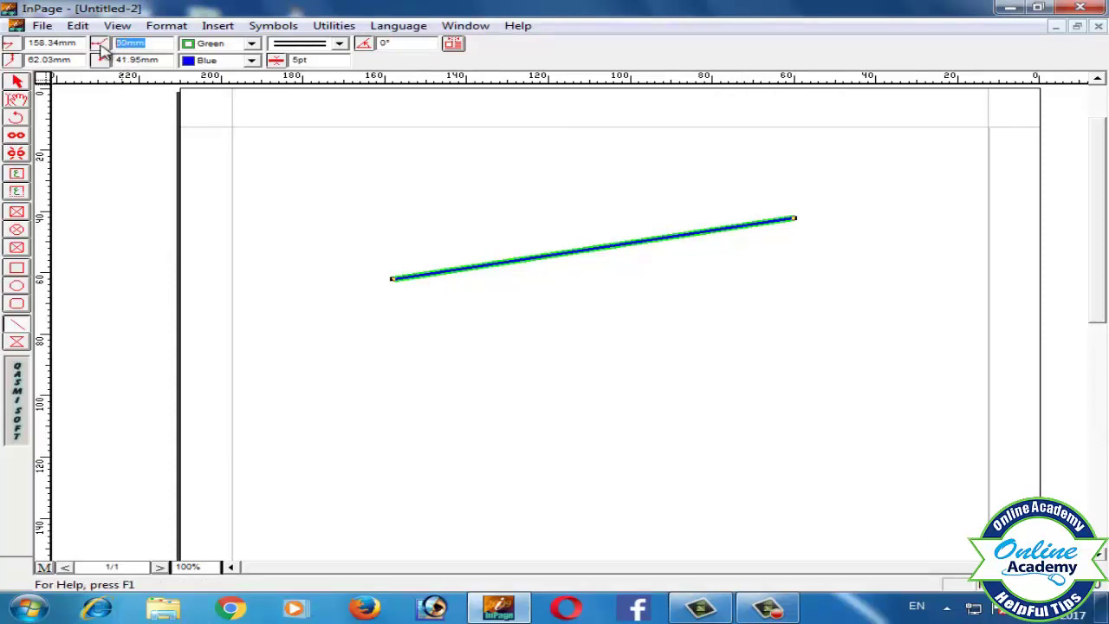
pyautogui.write('70')
pyautogui.press('Return')
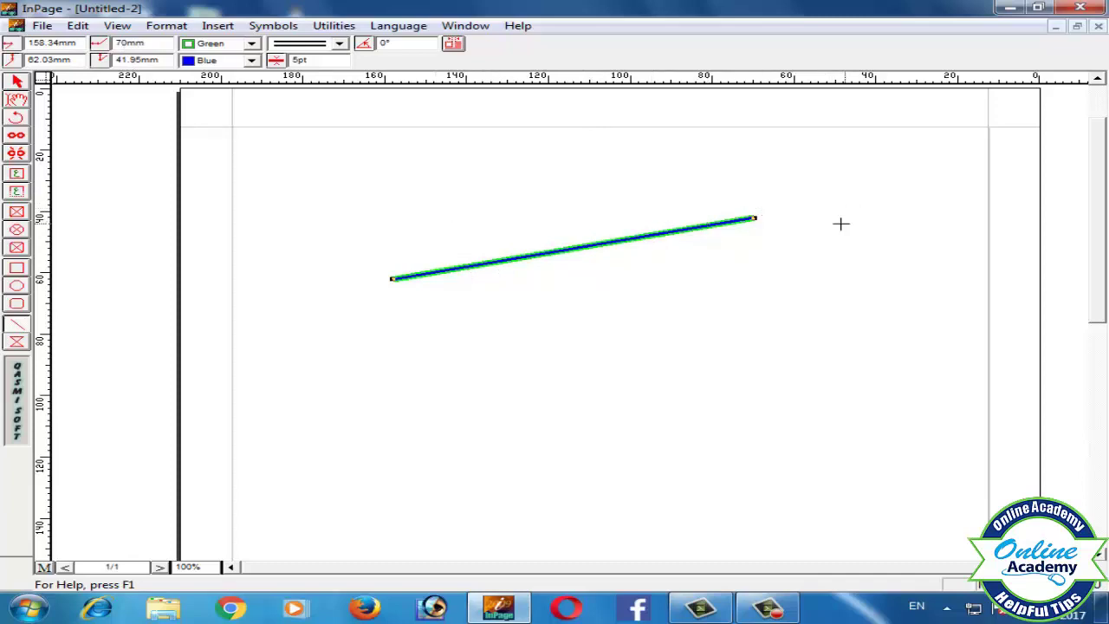
pyautogui.doubleClick(134, 44)
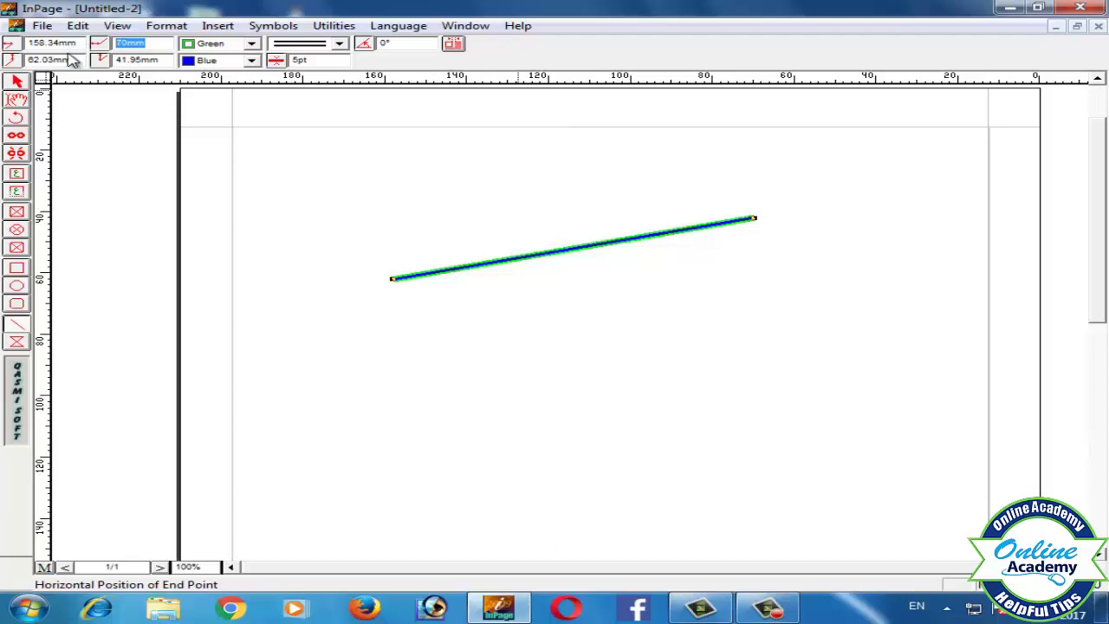
pyautogui.write('50')
pyautogui.press('Return')
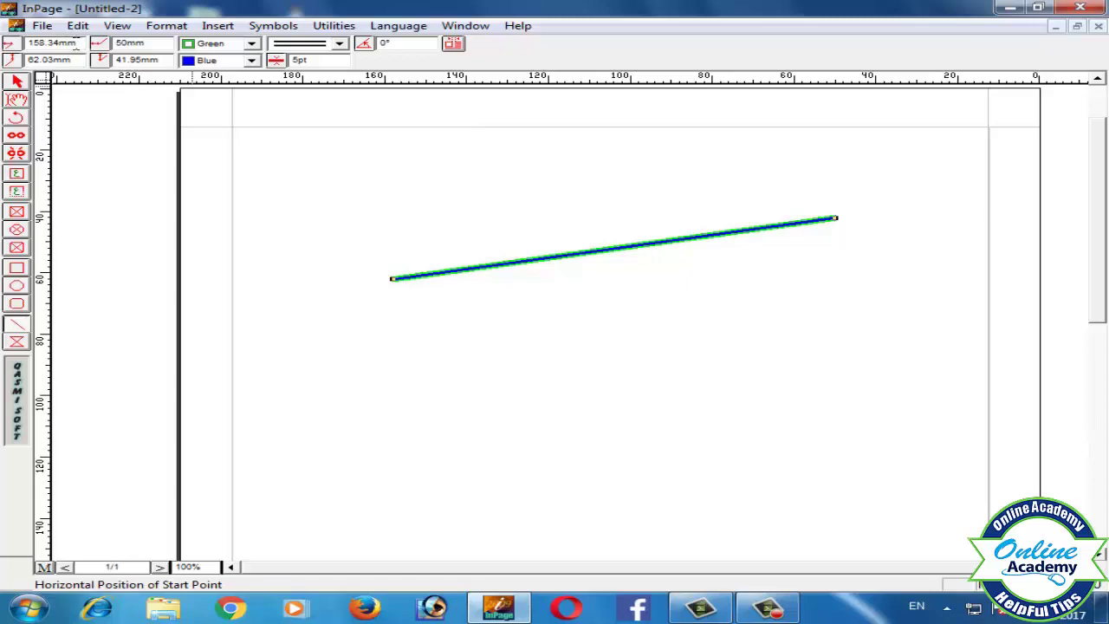
# - Set the horizontal position of the line's start point to 170 mm and finally 190 mm
pyautogui.moveTo(76, 45); pyautogui.dragTo(26, 58)
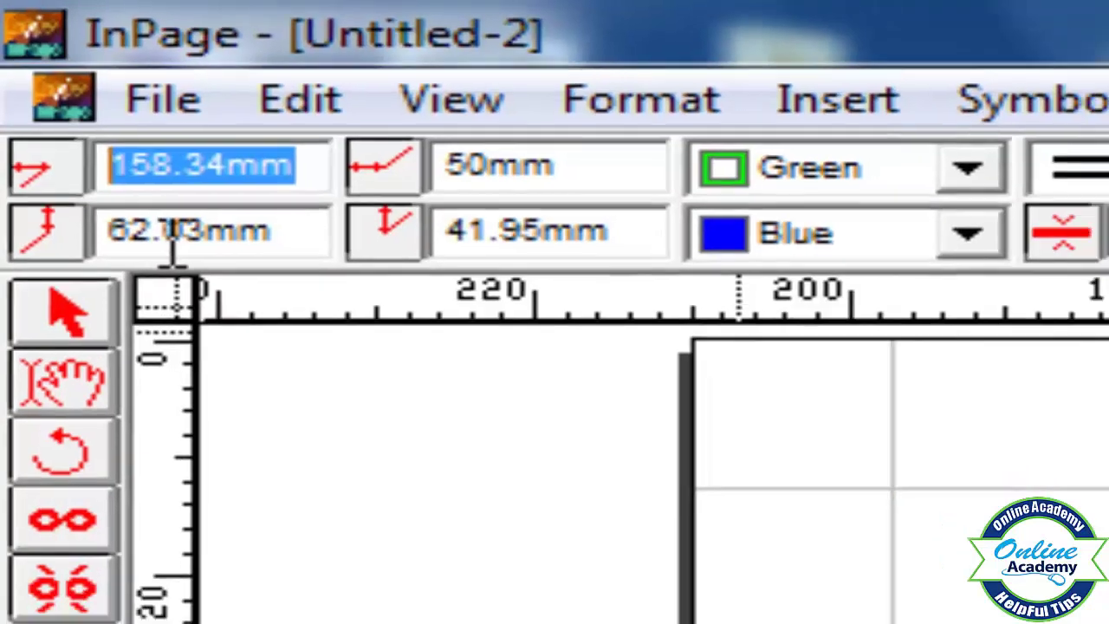
pyautogui.write('170')
pyautogui.press('Return')
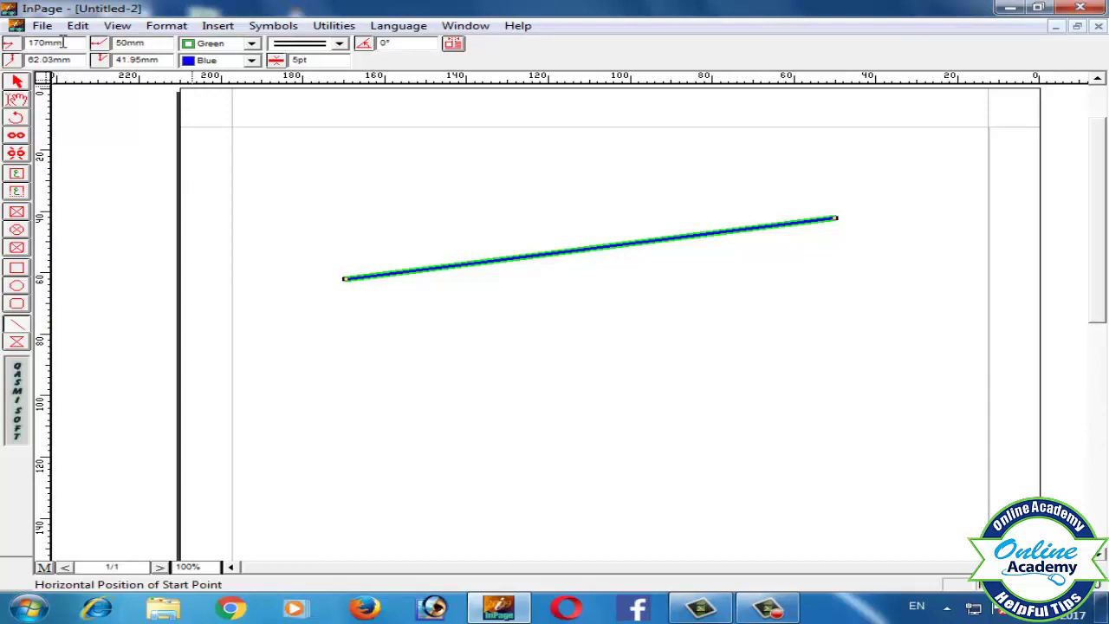
pyautogui.moveTo(58, 42); pyautogui.dragTo(31, 44)
pyautogui.write('18')
pyautogui.write('0')
pyautogui.press('Return')
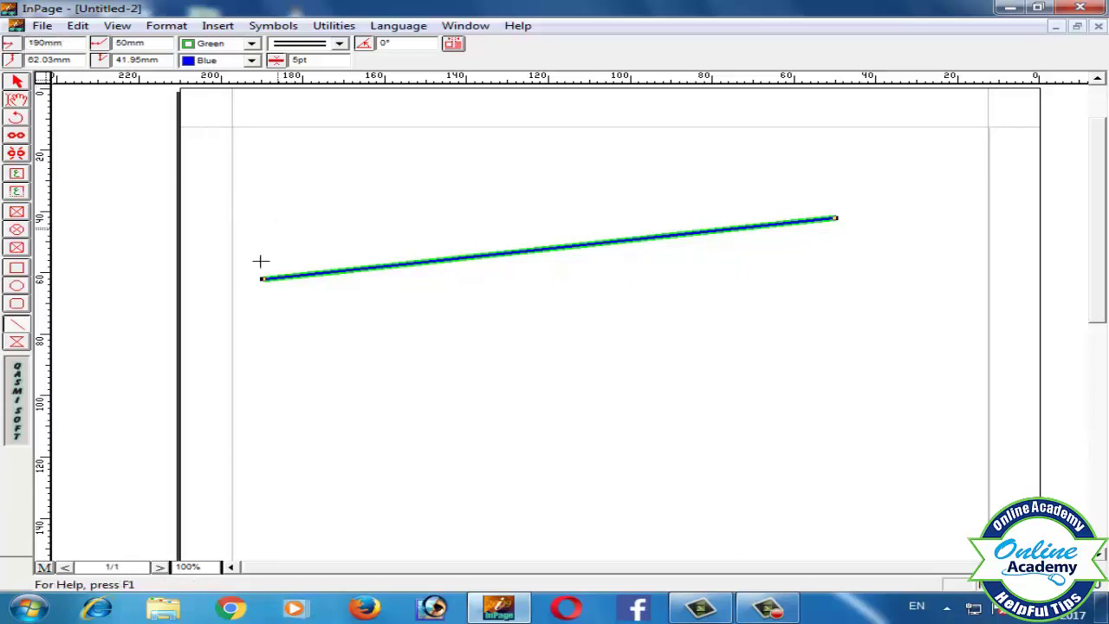
# - Shorten the line by setting its end point's horizontal position to 90 mm
pyautogui.doubleClick(128, 42)
pyautogui.write('90')
pyautogui.press('Return')
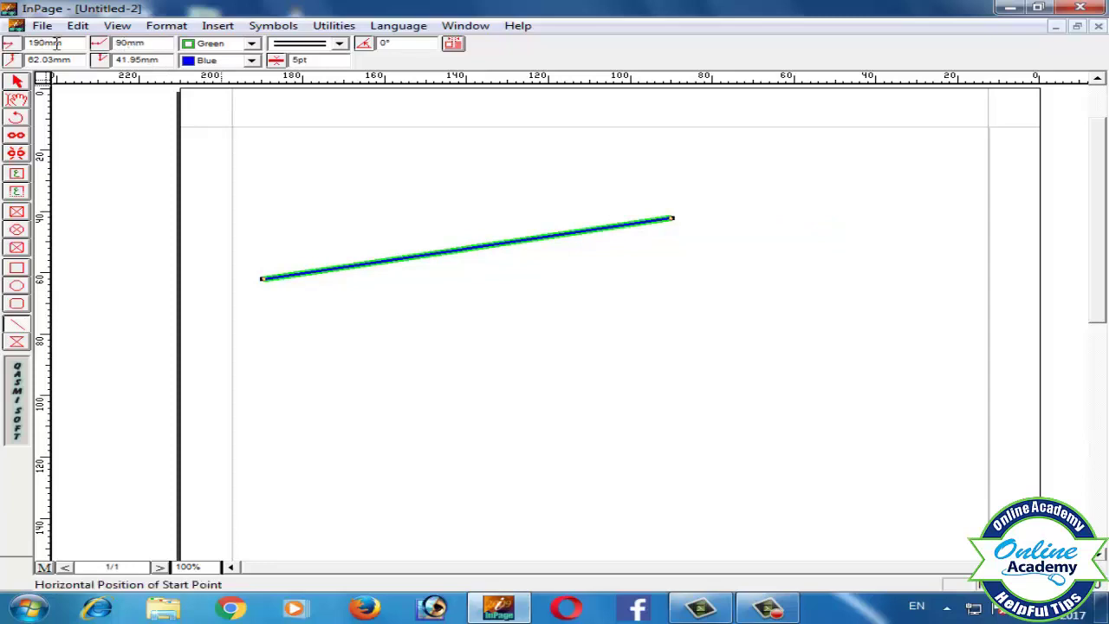
# - Lengthen the line by setting the horizontal position of its end point to 50 mm
pyautogui.moveTo(67, 41); pyautogui.dragTo(55, 42)
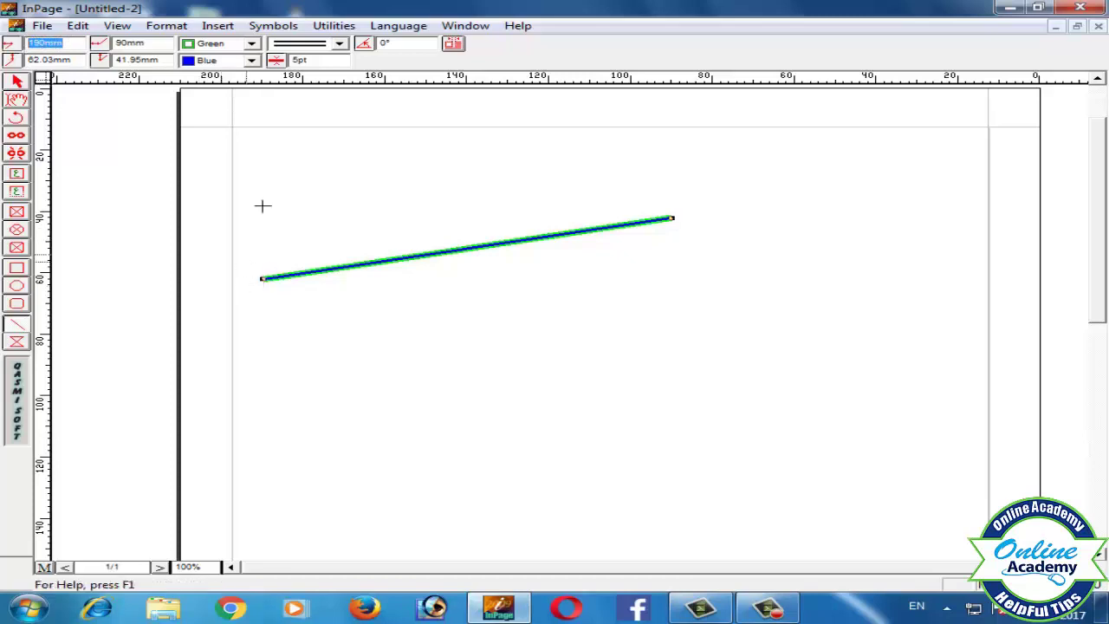
pyautogui.doubleClick(135, 43)
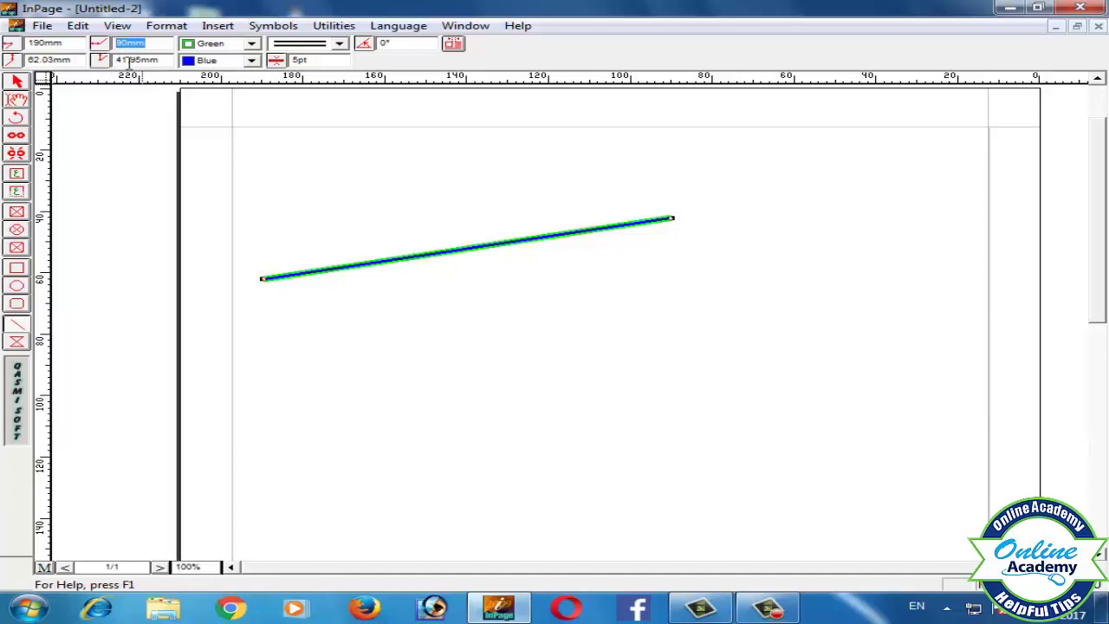
pyautogui.write('5')
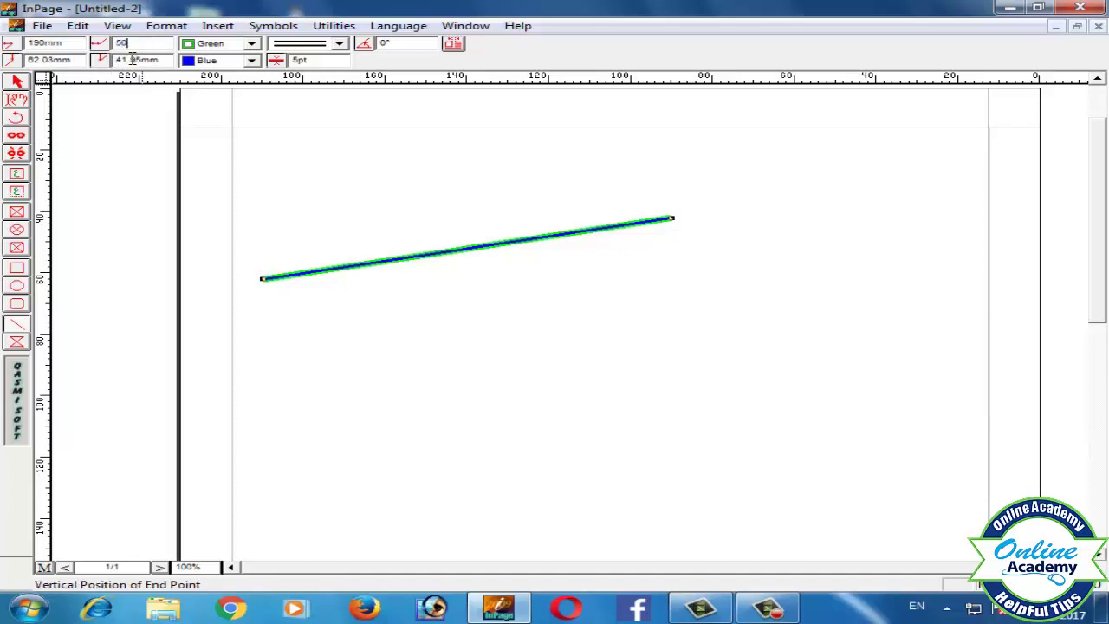
pyautogui.write('0')
pyautogui.press('Return')
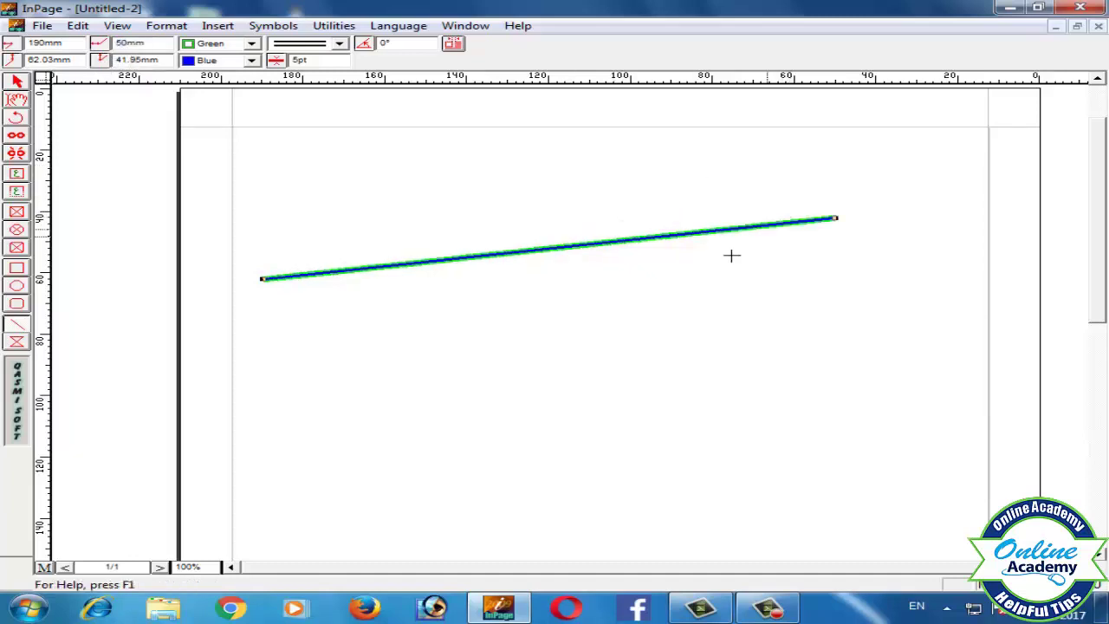
# - Set the horizontal position of the line's start point to 150 mm
pyautogui.doubleClick(73, 43)
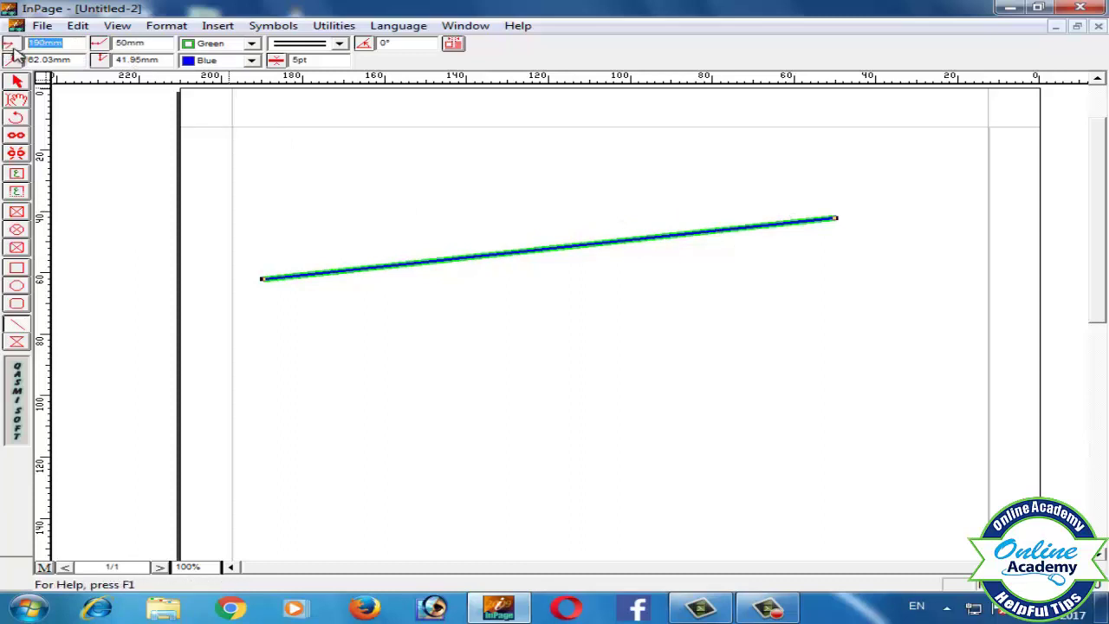
pyautogui.write('150')
pyautogui.press('Return')
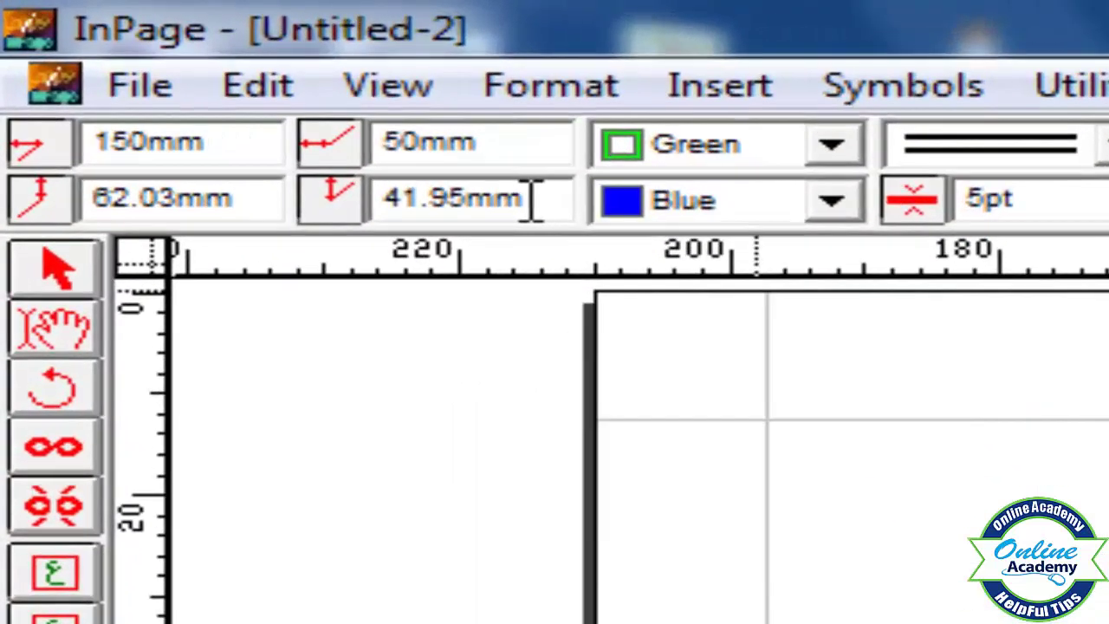
# - Set the vertical position of the line's end point to 50 mm and finally 60 mm
pyautogui.moveTo(159, 60); pyautogui.dragTo(145, 65)
pyautogui.moveTo(483, 212); pyautogui.dragTo(367, 208)
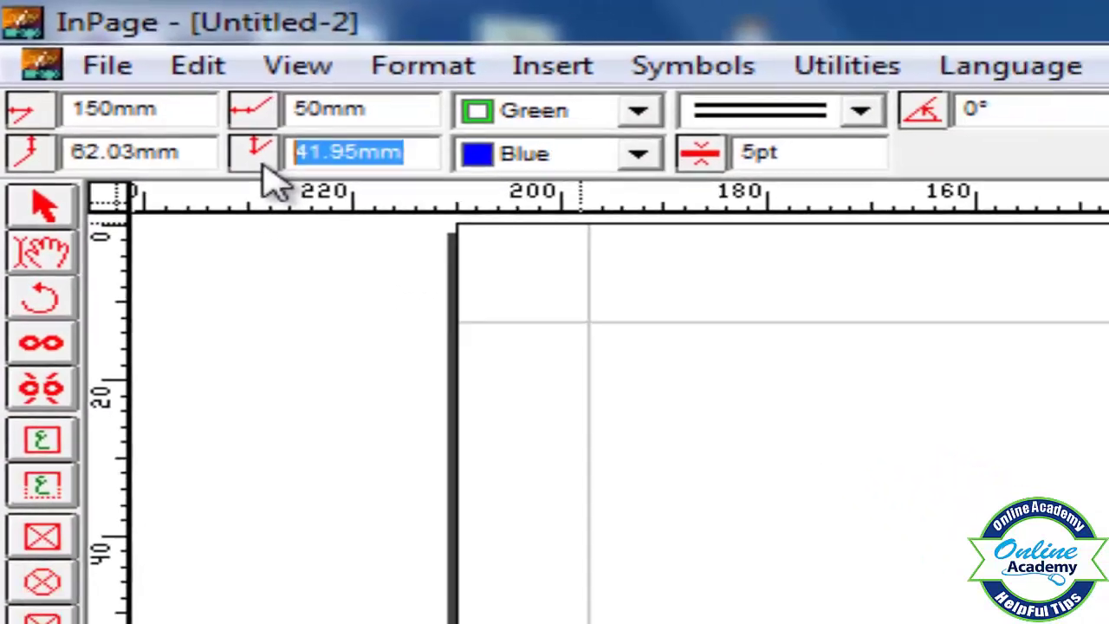
pyautogui.write('50')
pyautogui.press('Return')
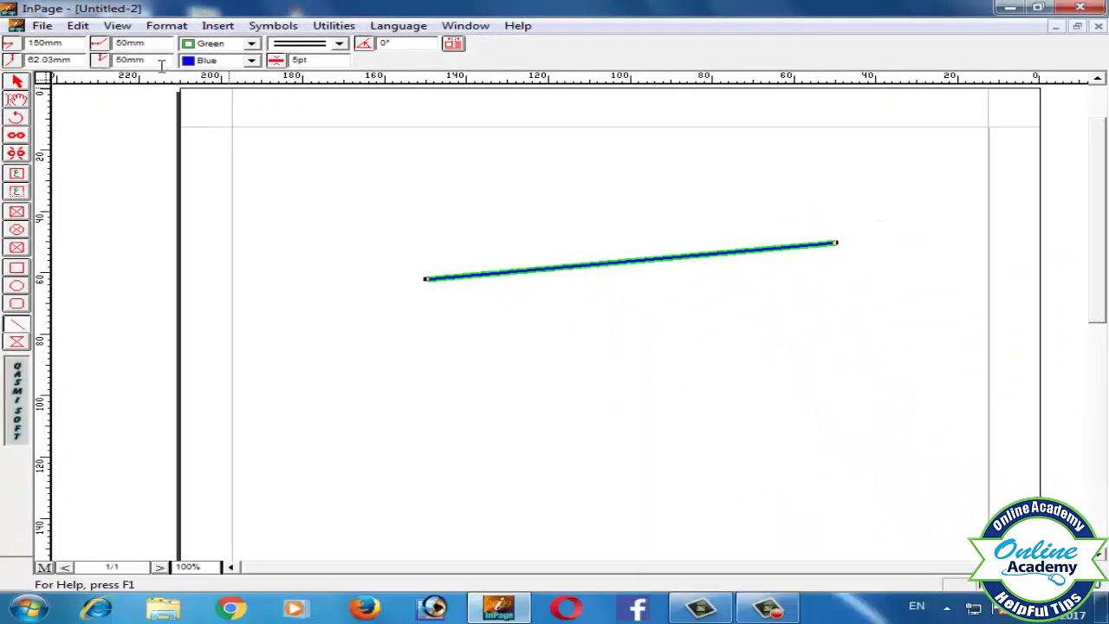
pyautogui.moveTo(149, 61); pyautogui.dragTo(116, 63)
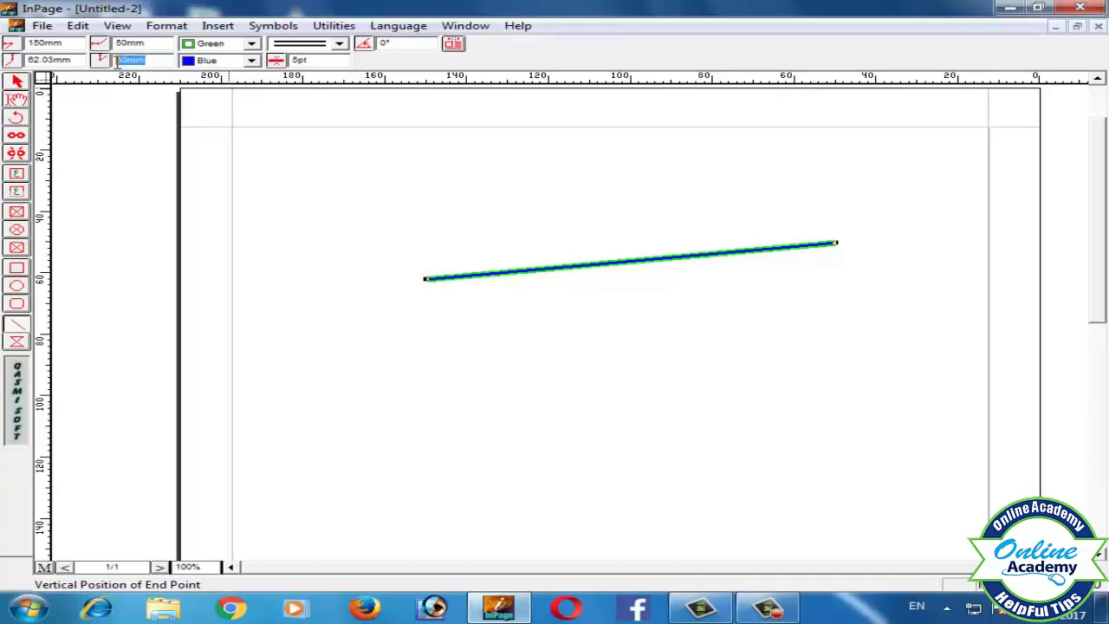
pyautogui.write('60')
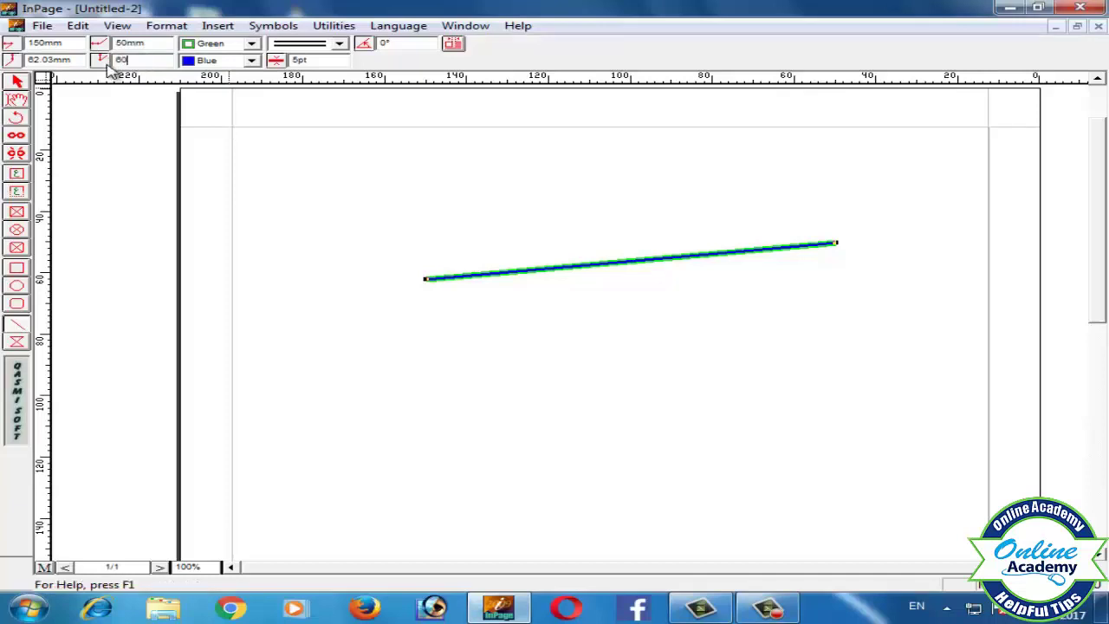
pyautogui.press('Return')
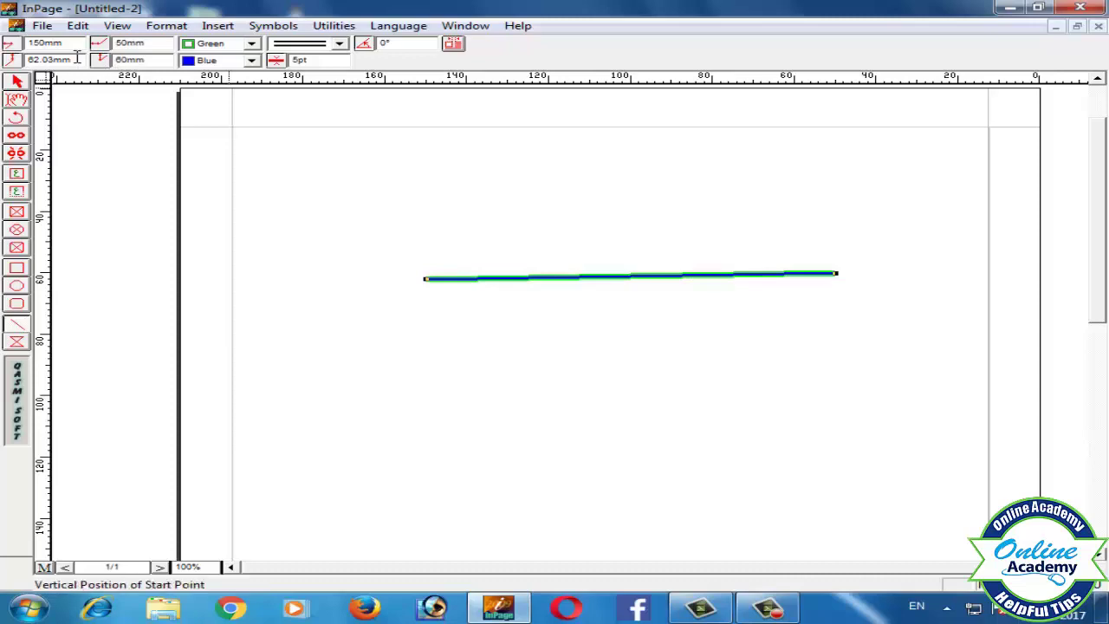
# - Set the vertical position of the line's start point to 70 mm
pyautogui.doubleClick(76, 58)
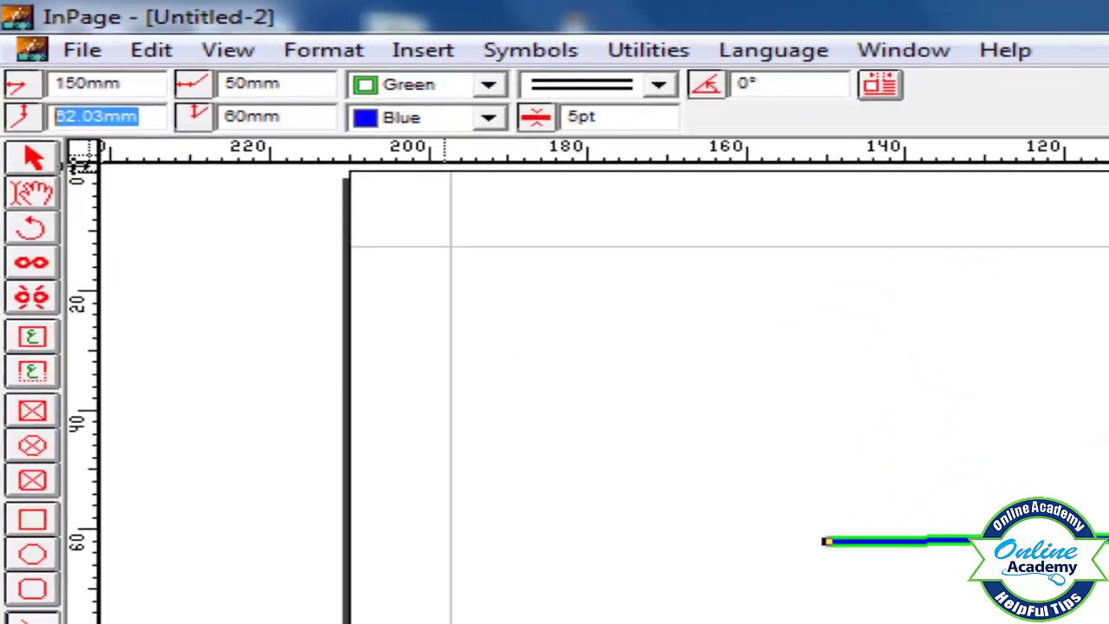
pyautogui.write('70')
pyautogui.press('Return')
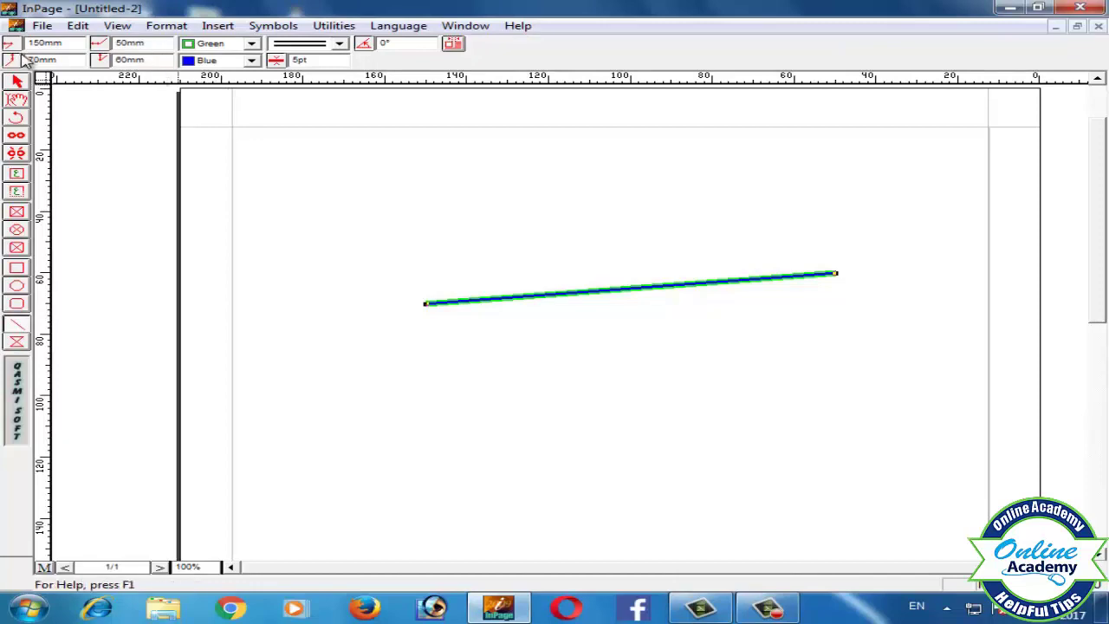
# - Draw a polygon about 75 mm wide and 49 mm high below the line, and return to the selection tool
pyautogui.click(16, 340)
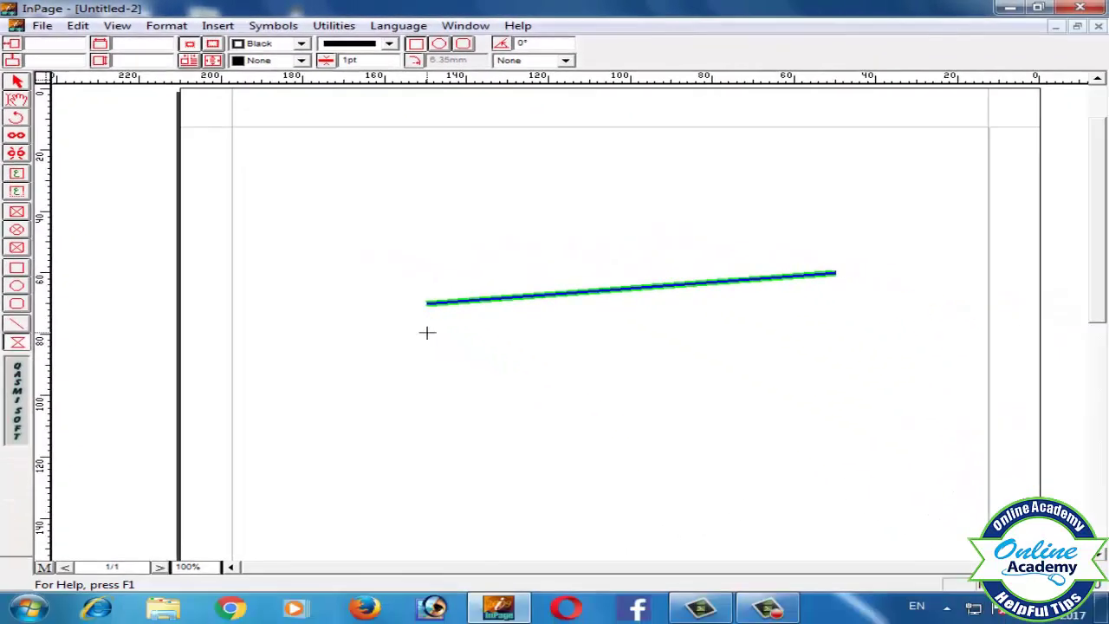
pyautogui.moveTo(426, 333); pyautogui.dragTo(736, 483)
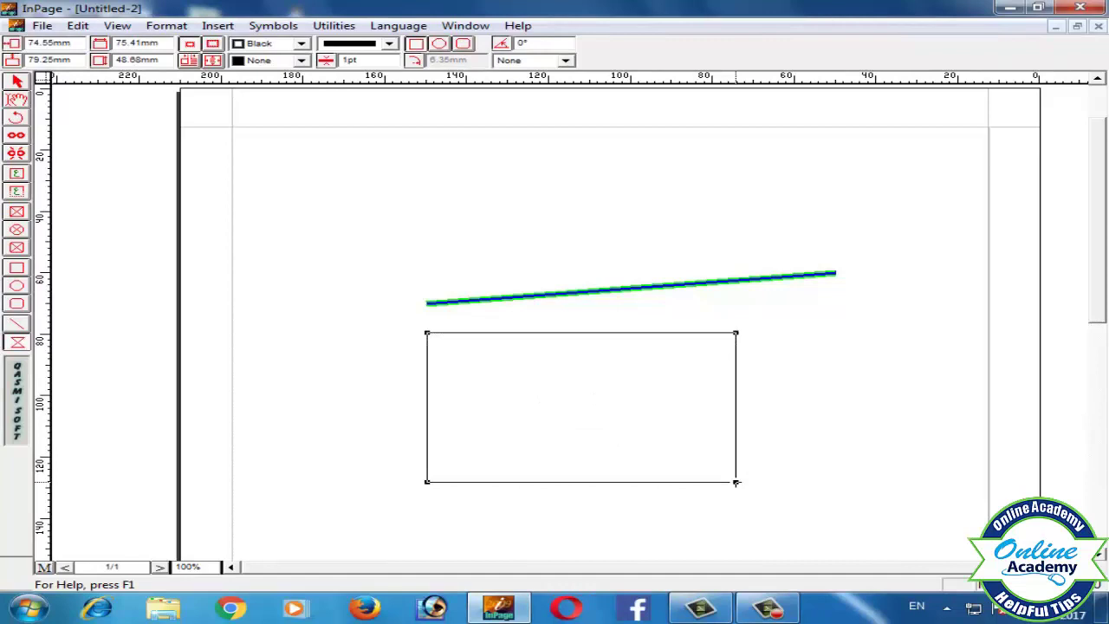
pyautogui.click(17, 84)
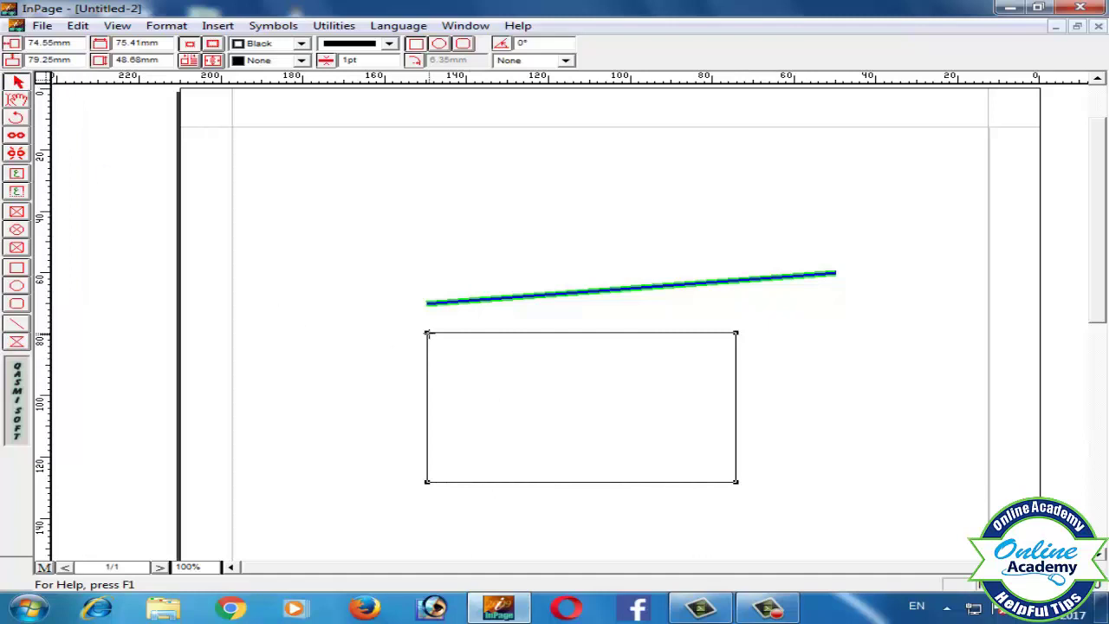
# - Reshape the polygon by moving its upper-left and lower-right corners and pulling new points out of its edges towards the upper left and the line
pyautogui.moveTo(425, 332); pyautogui.dragTo(950, 419)
pyautogui.moveTo(737, 487); pyautogui.dragTo(769, 514)
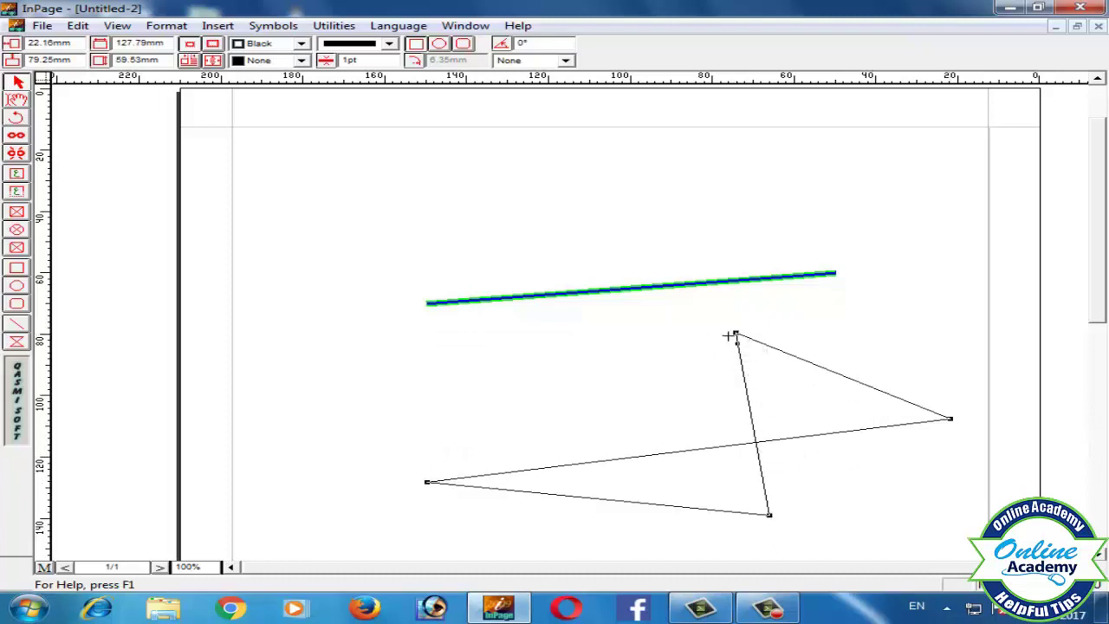
pyautogui.moveTo(734, 334); pyautogui.dragTo(466, 329)
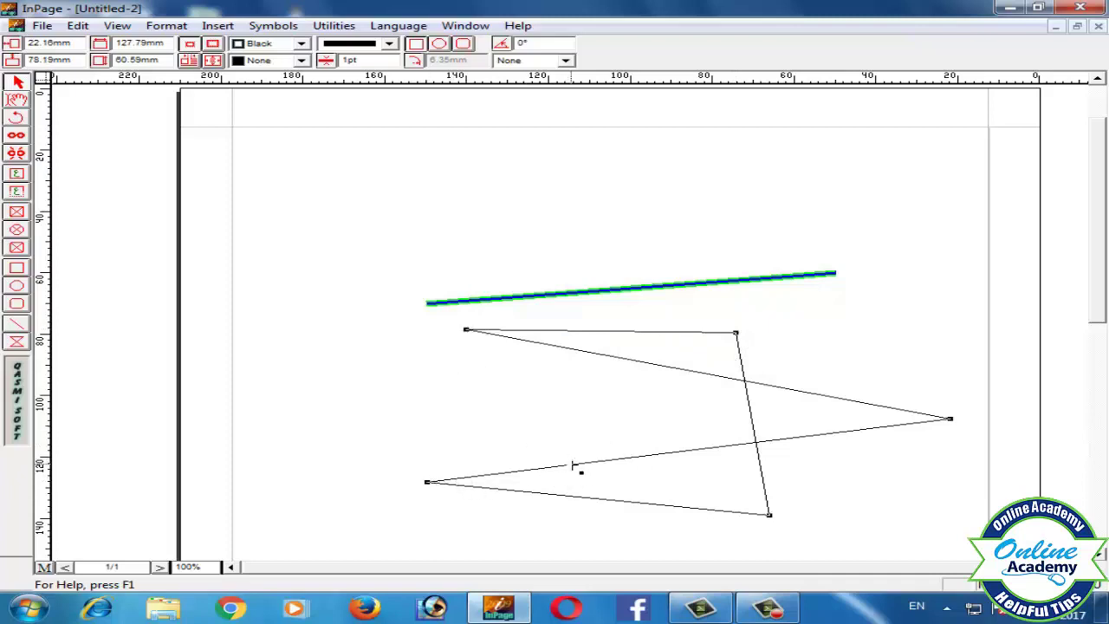
pyautogui.moveTo(563, 452); pyautogui.dragTo(577, 289)
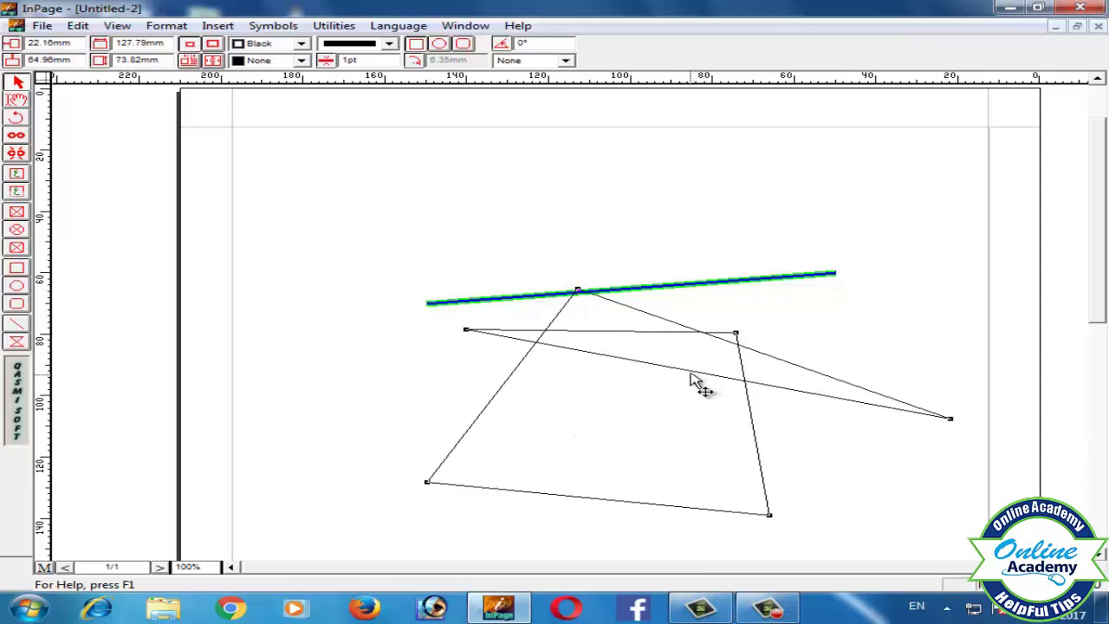
# - Form a rough star by moving the polygon's outer and lower points inward and adding a point on its lower-left edge
pyautogui.click(768, 514)
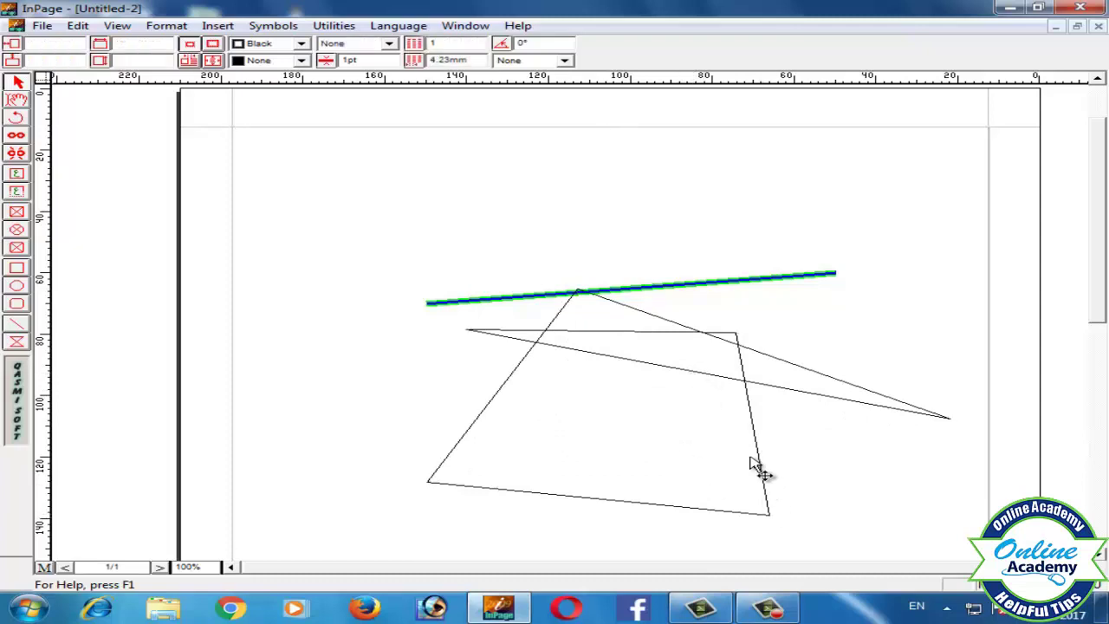
pyautogui.click(770, 516)
pyautogui.moveTo(770, 516); pyautogui.dragTo(596, 441)
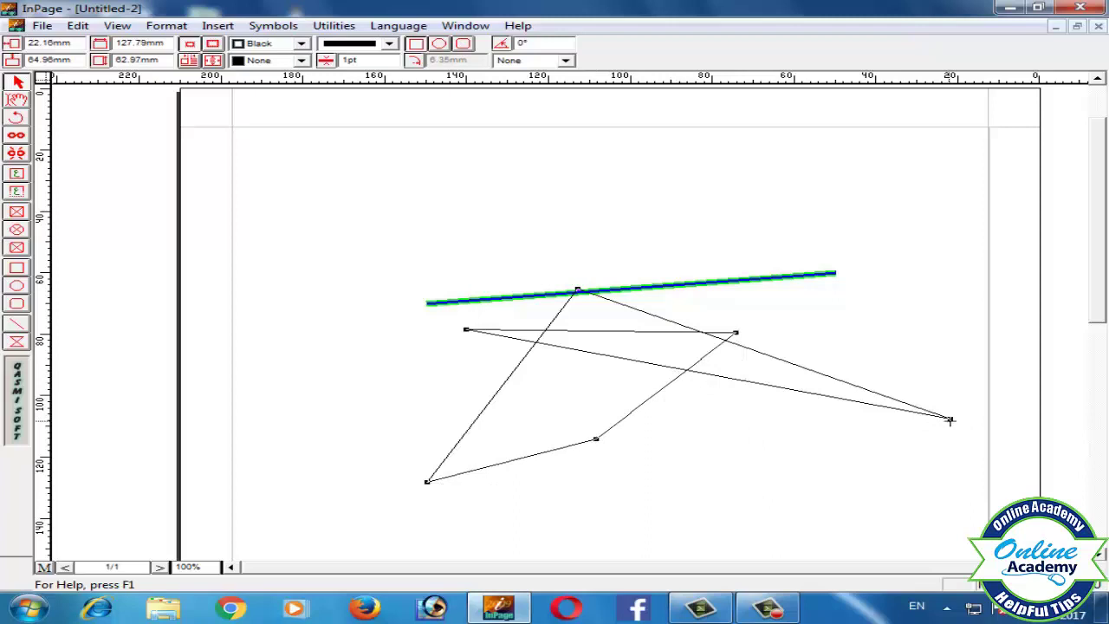
pyautogui.moveTo(950, 419); pyautogui.dragTo(756, 418)
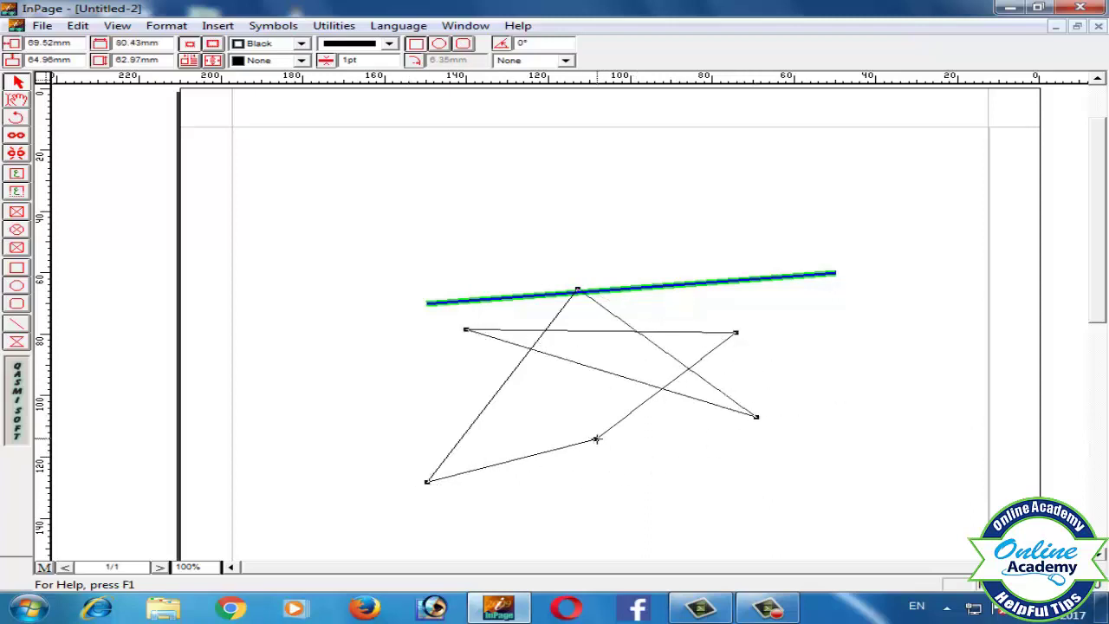
pyautogui.moveTo(596, 438); pyautogui.dragTo(588, 413)
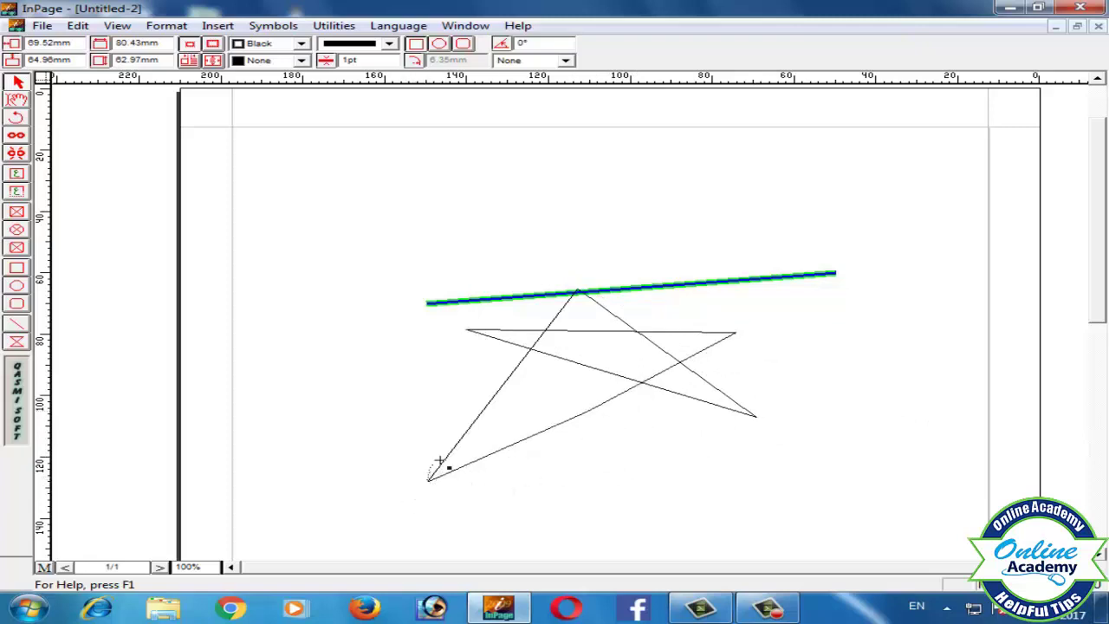
pyautogui.moveTo(440, 459); pyautogui.dragTo(492, 420)
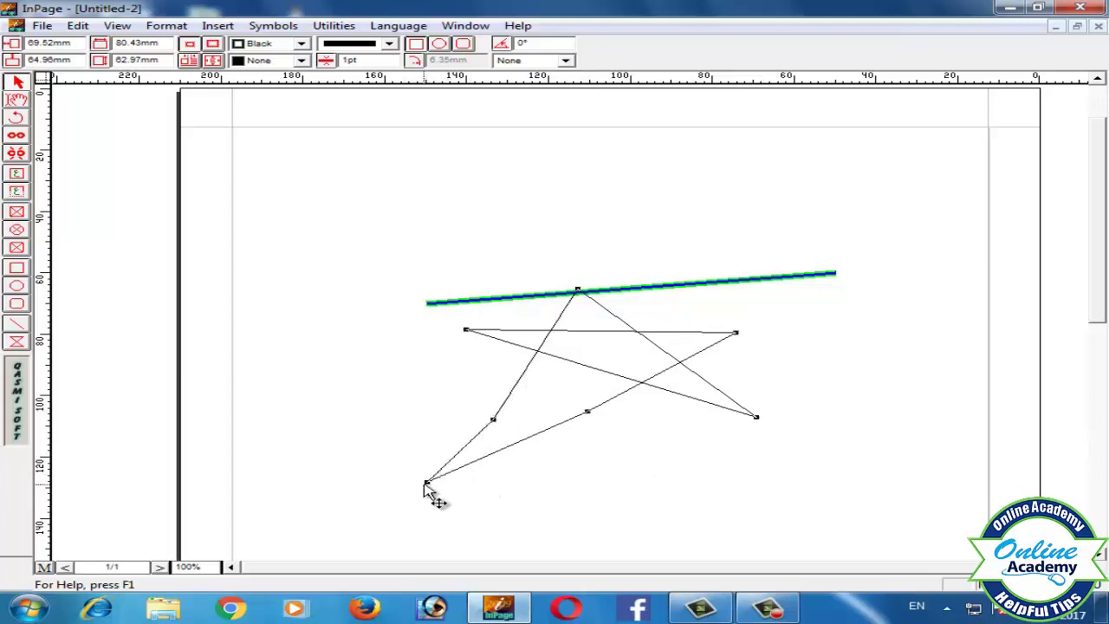
pyautogui.moveTo(462, 465); pyautogui.dragTo(479, 447)
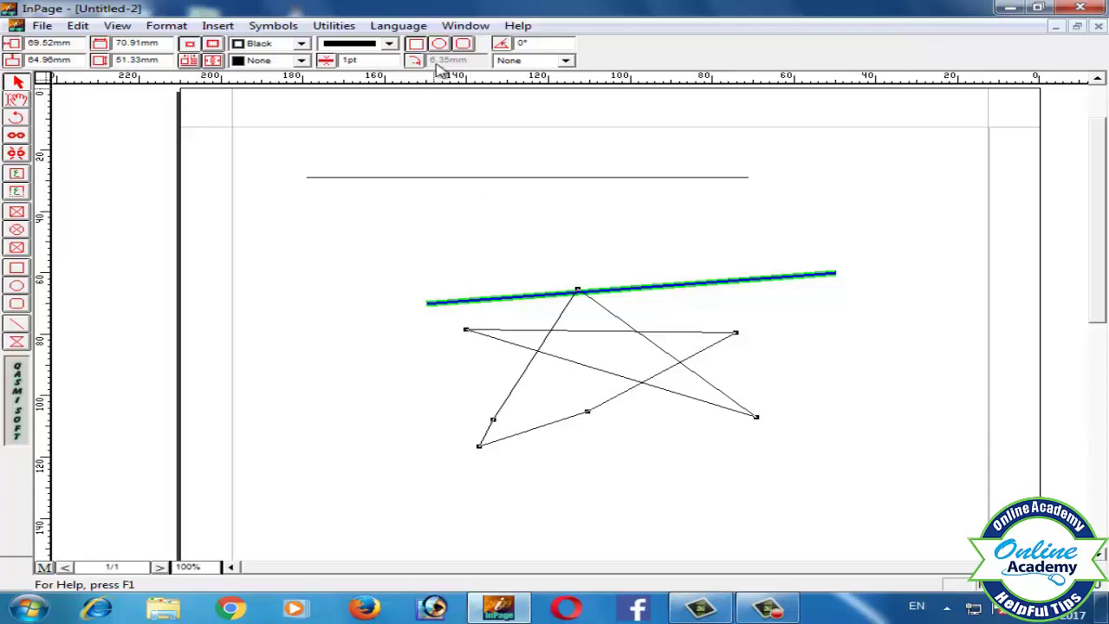
# - Rotate the star-shaped polygon counter-clockwise in two increments by entering rotation angles
pyautogui.doubleClick(523, 43)
pyautogui.press('Return')
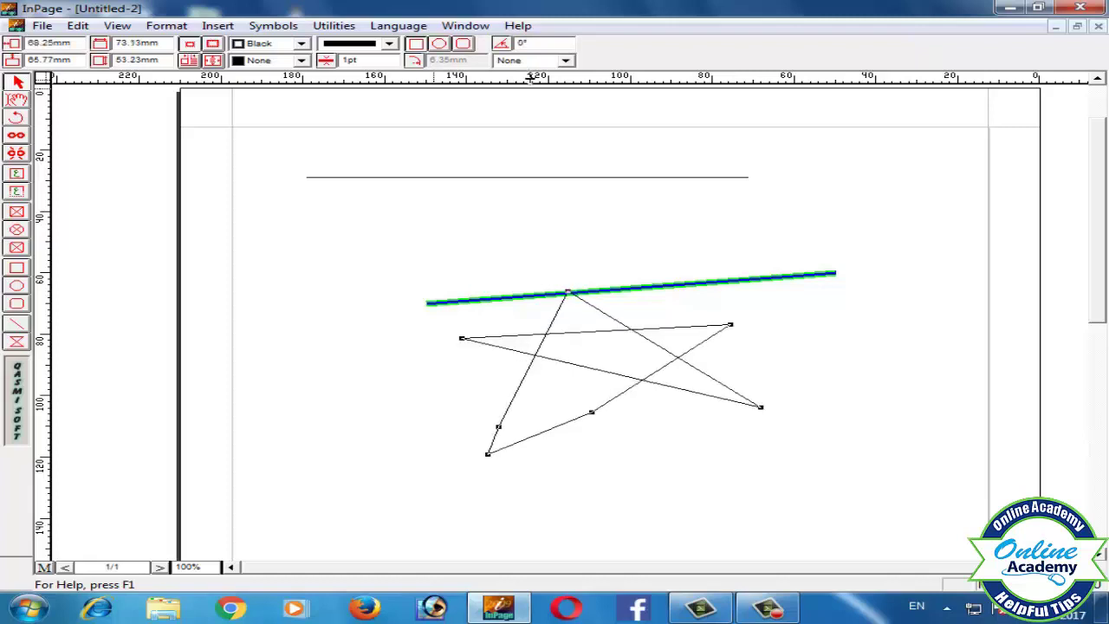
pyautogui.doubleClick(522, 43)
pyautogui.press('Return')
# - Try the vertical and diagonal hatch patterns on the star-shaped polygon, and settle on the square grid pattern
pyautogui.click(564, 61)
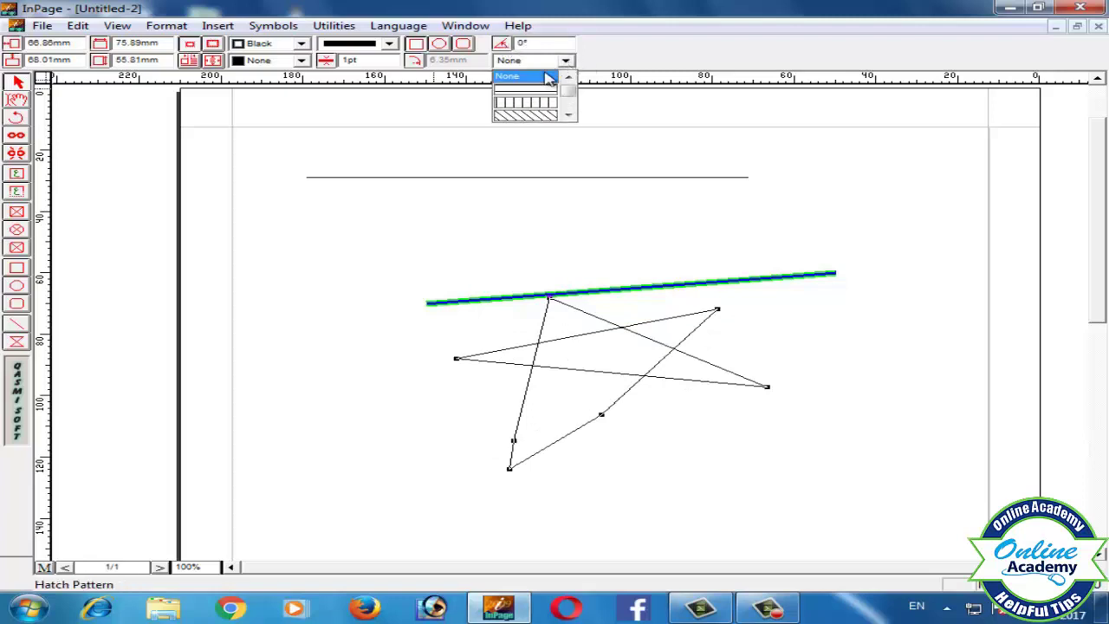
pyautogui.click(541, 102)
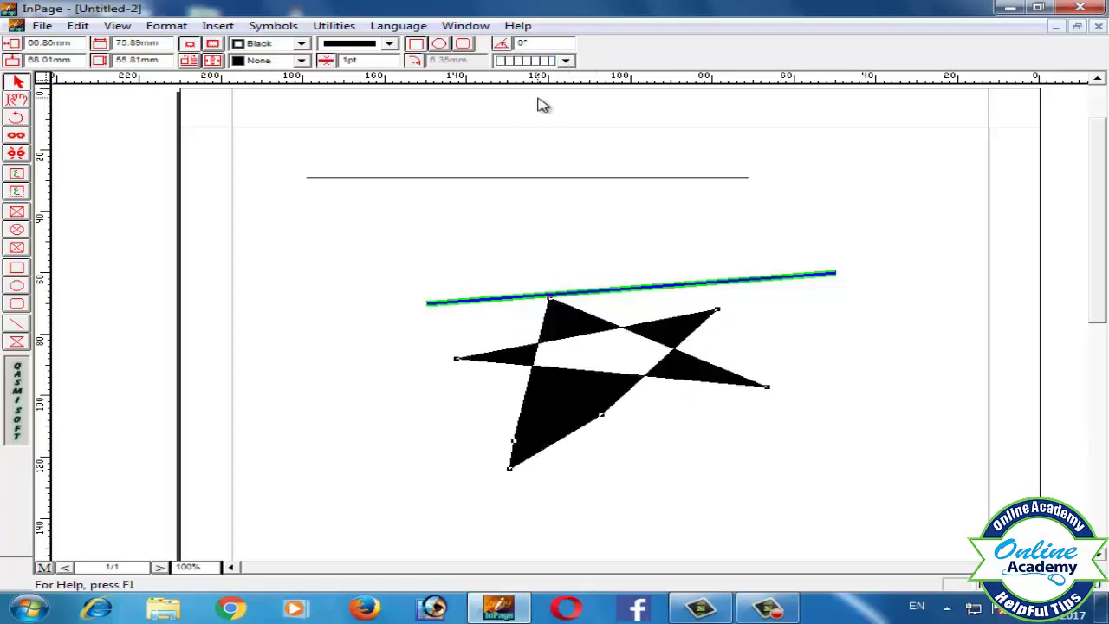
pyautogui.click(565, 61)
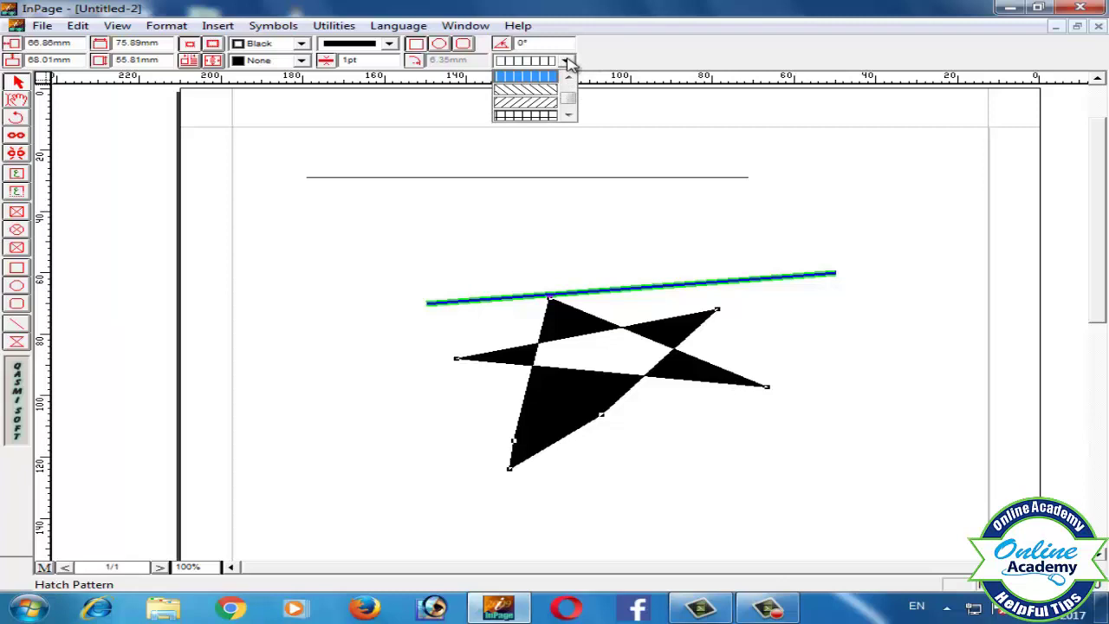
pyautogui.click(533, 93)
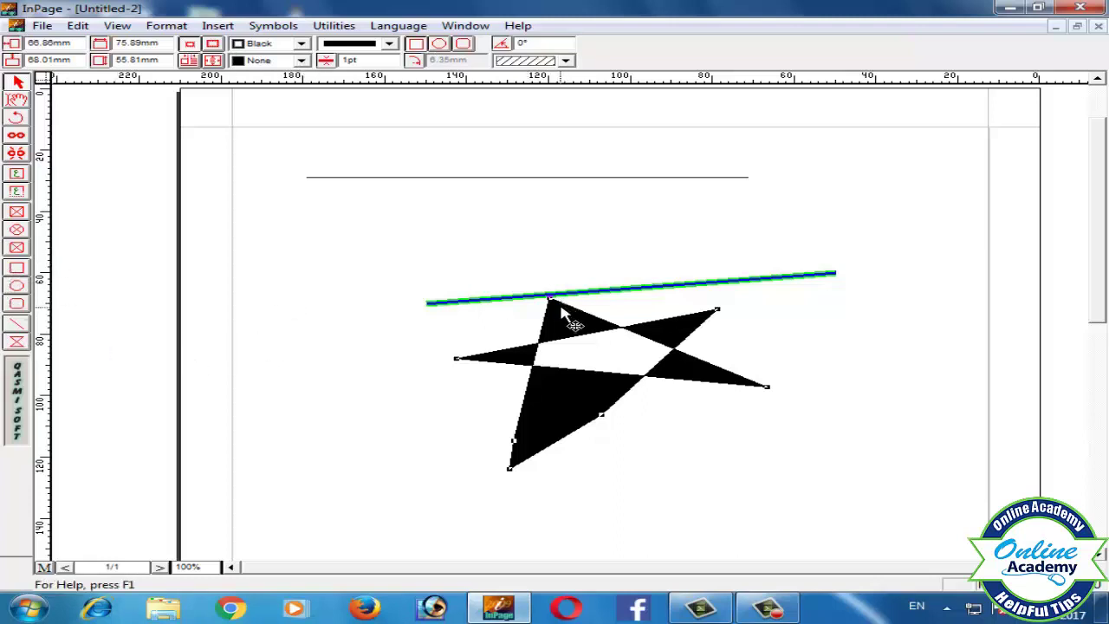
pyautogui.click(567, 62)
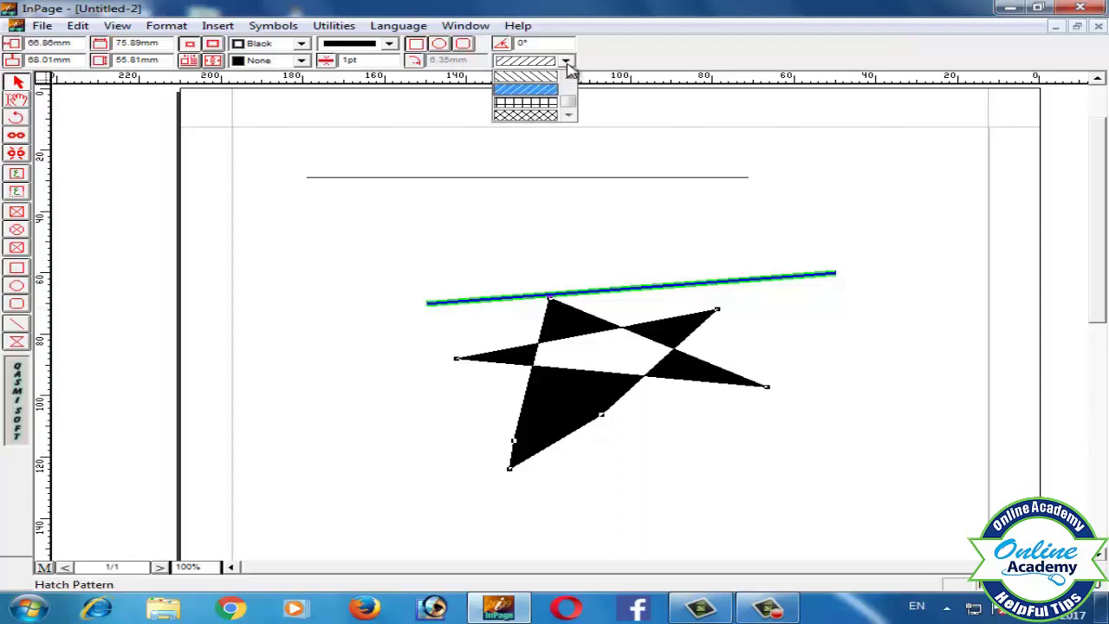
pyautogui.click(533, 110)
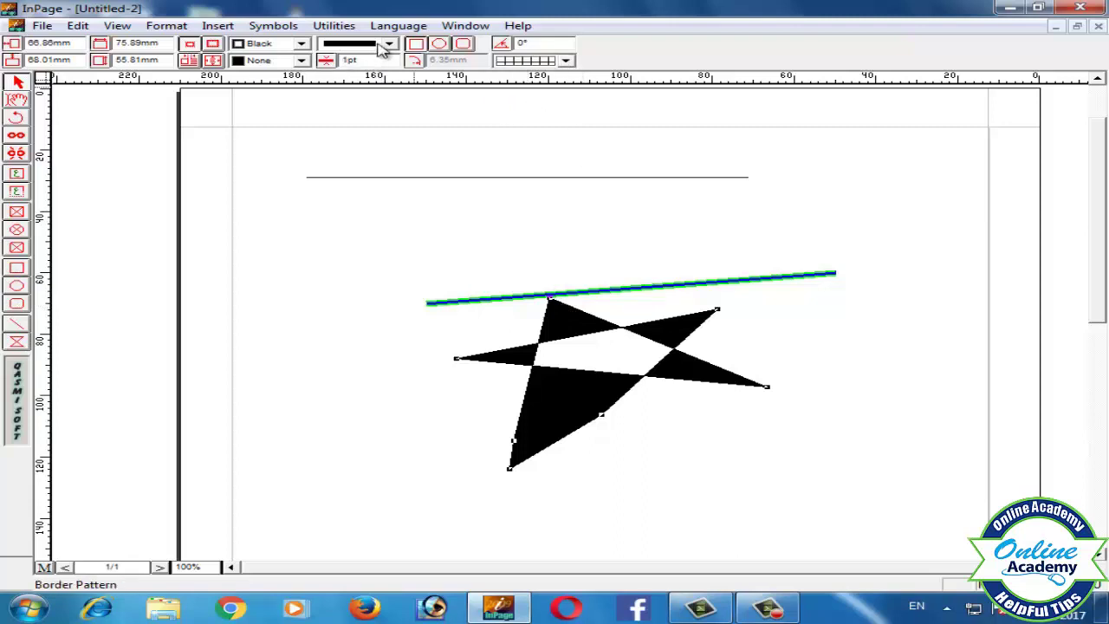
# - Try the dotted border pattern on the star-shaped polygon, and settle on the dashed one
pyautogui.click(389, 43)
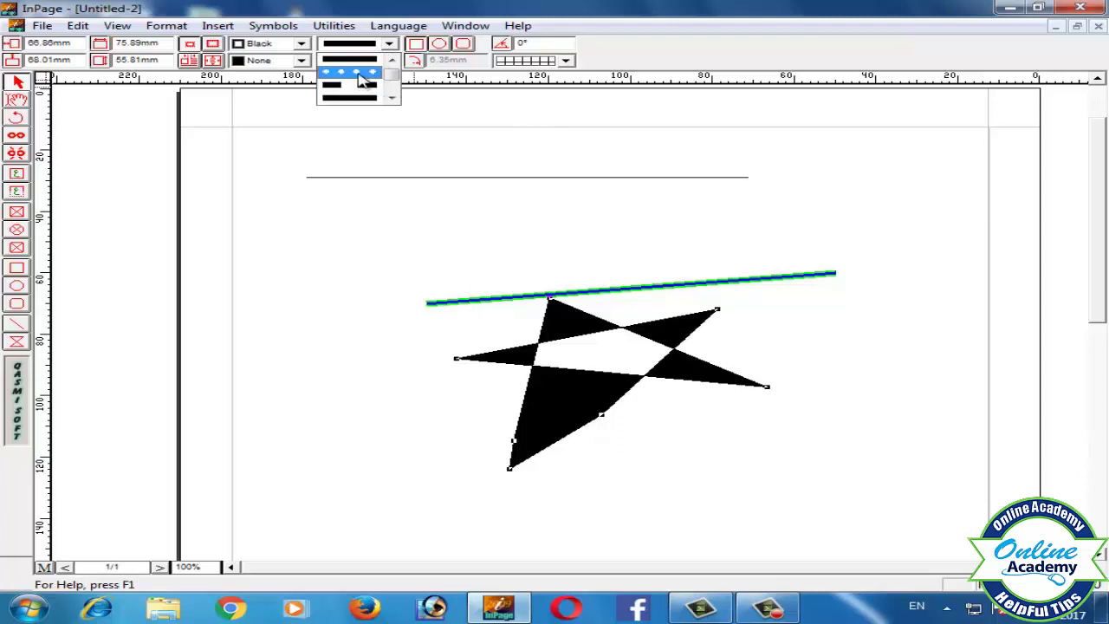
pyautogui.click(364, 73)
pyautogui.click(388, 43)
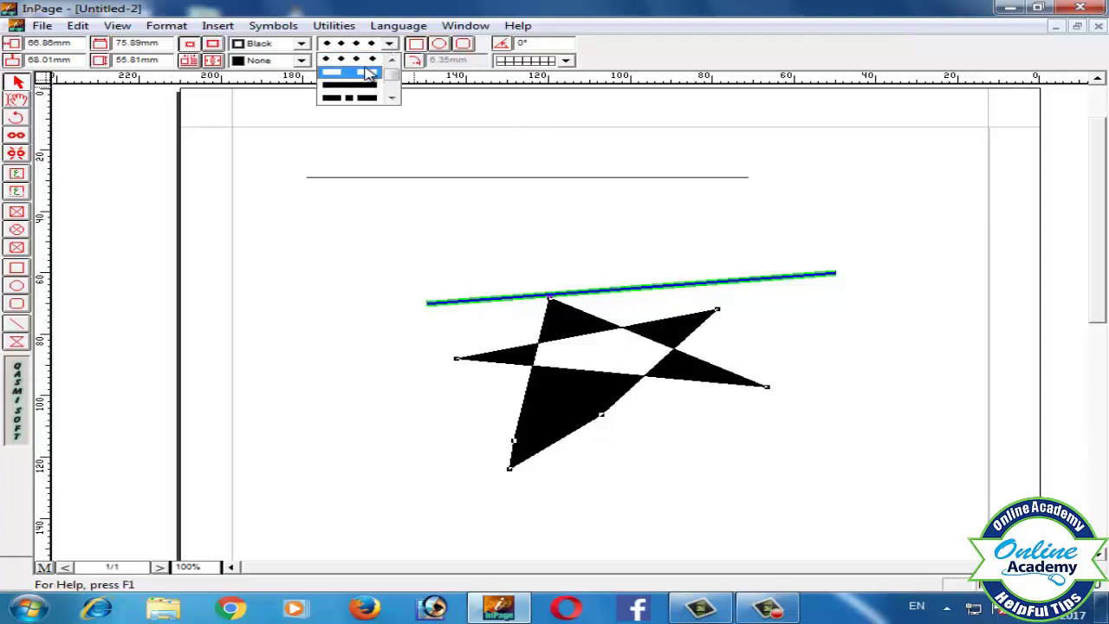
pyautogui.click(369, 73)
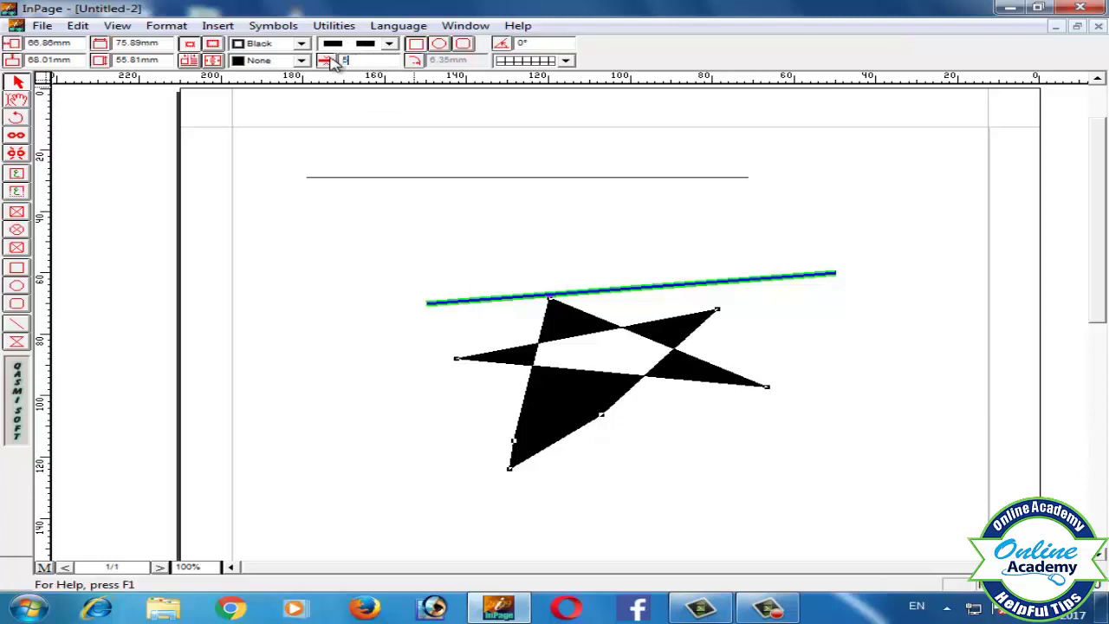
# - Set the star-shaped polygon's border width to 5 pt and its border colour to Red
pyautogui.write('5')
pyautogui.press('Return')
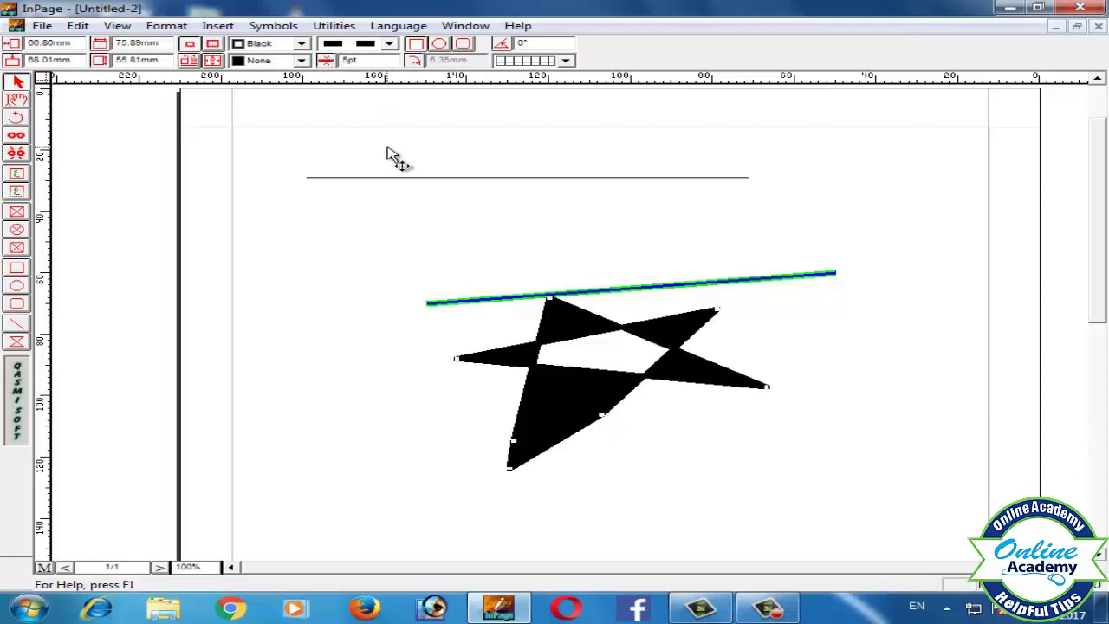
pyautogui.click(302, 46)
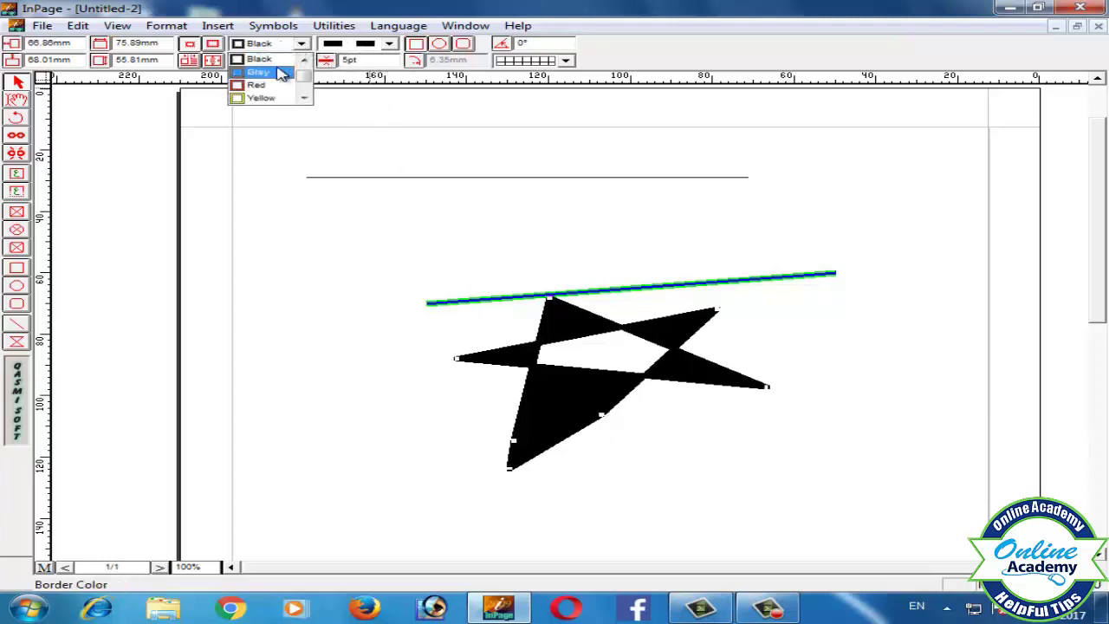
pyautogui.click(272, 84)
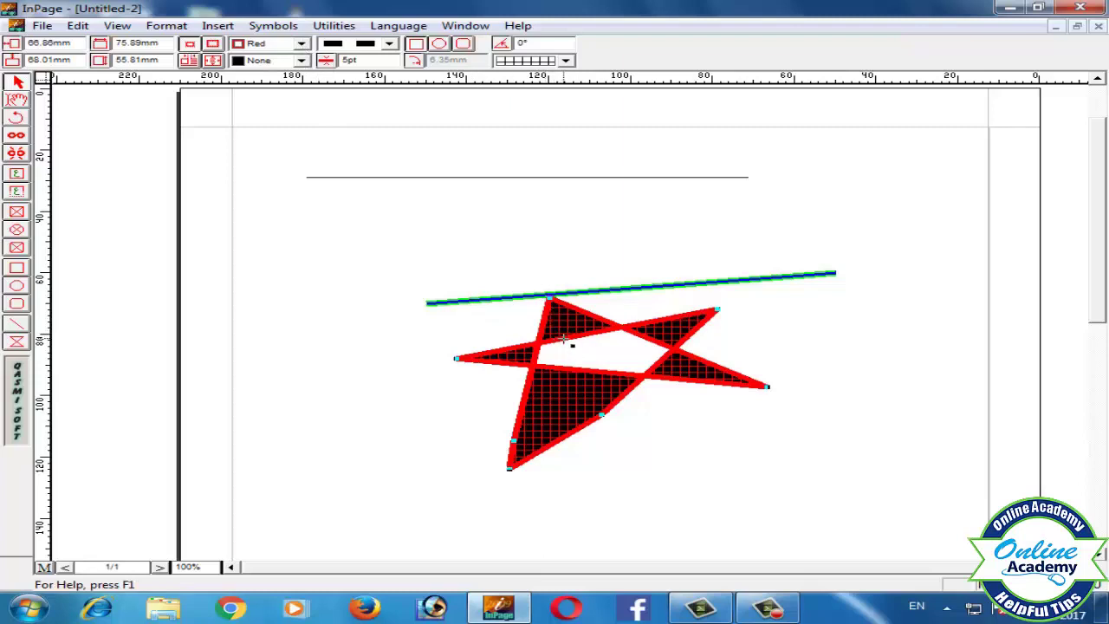
# - Try the backward-slanting diagonal hatch on the star-shaped polygon, and settle on the forward-slanting diagonal pattern
pyautogui.click(569, 61)
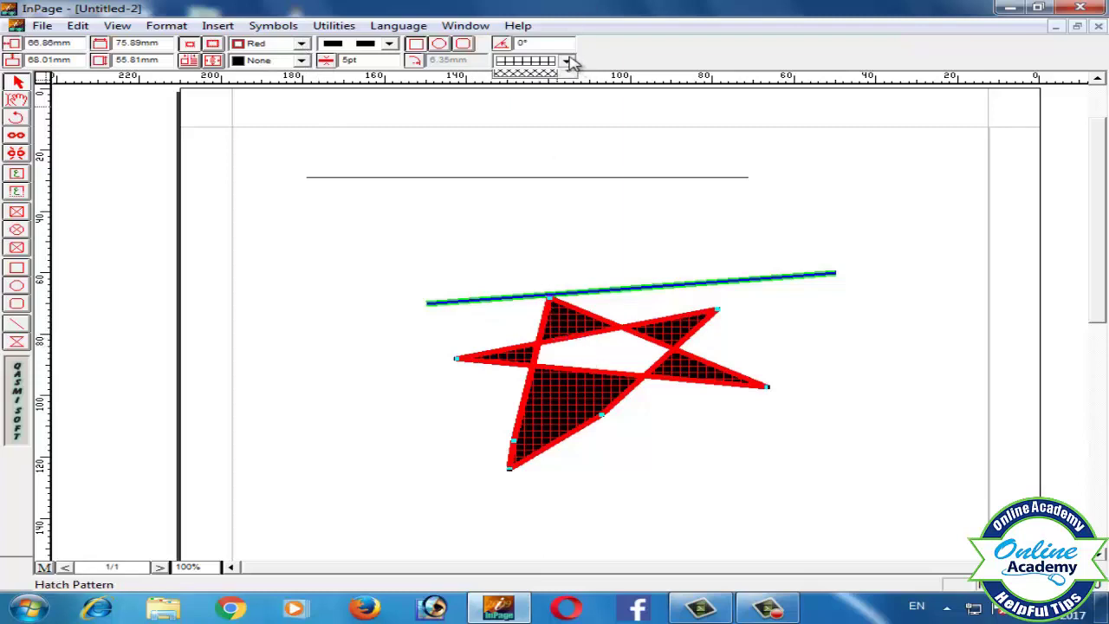
pyautogui.click(537, 87)
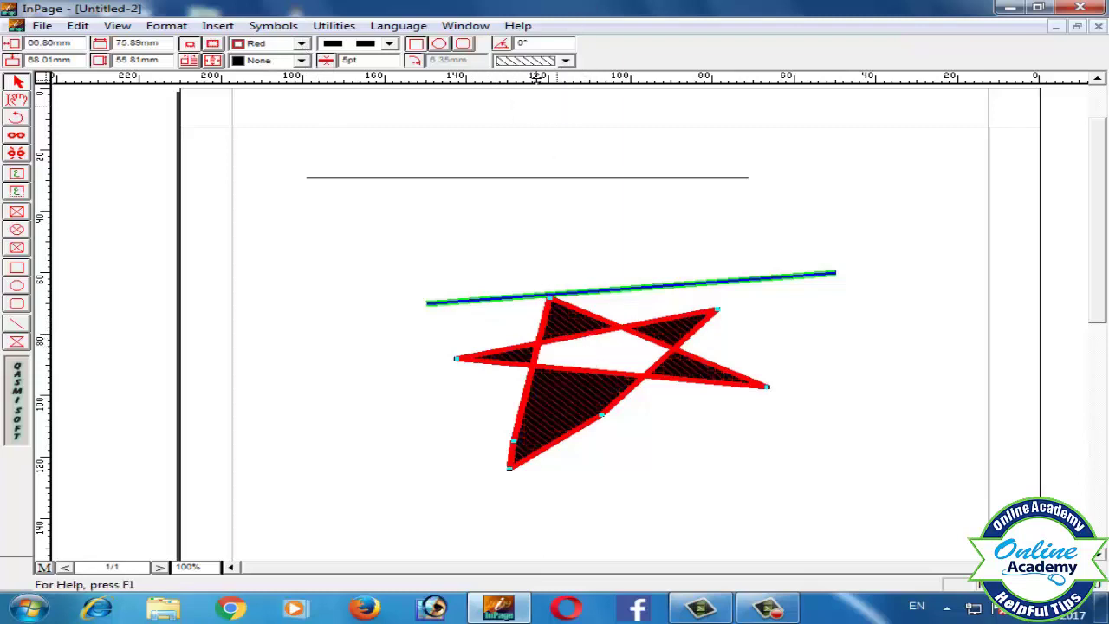
pyautogui.click(569, 60)
pyautogui.click(548, 97)
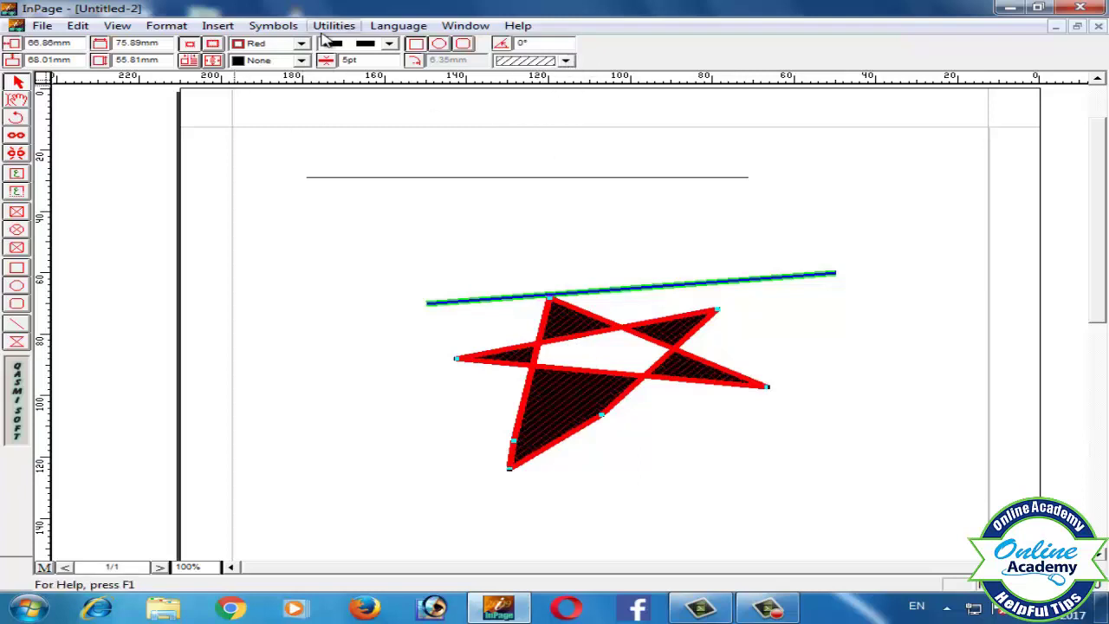
# - Try a Red fill on the star-shaped polygon, and settle on Yellow
pyautogui.click(301, 60)
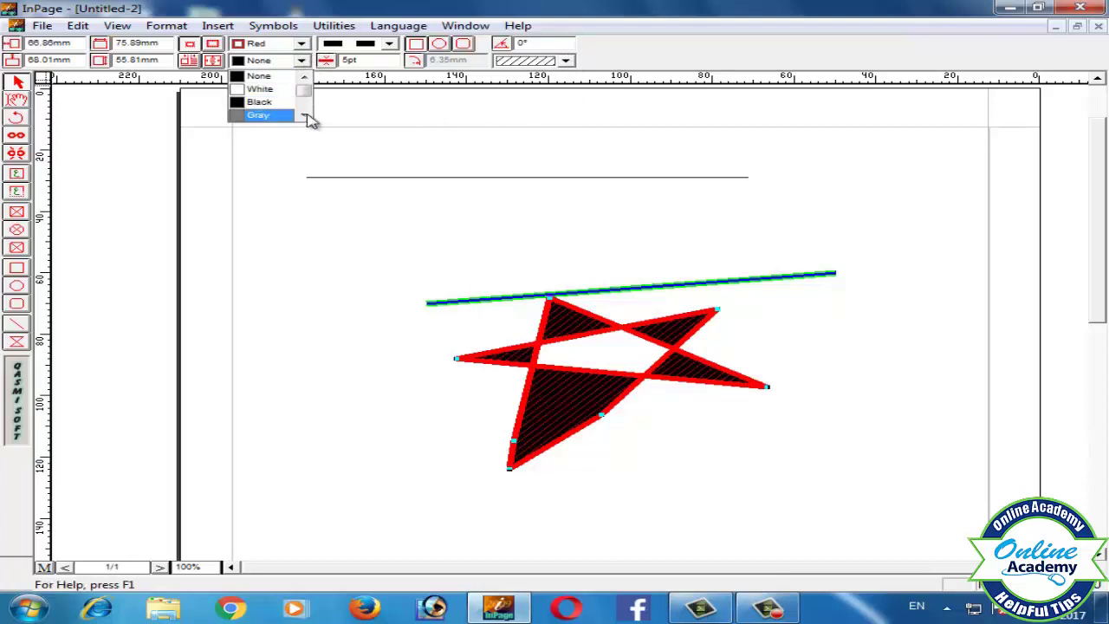
pyautogui.click(305, 114)
pyautogui.click(304, 114)
pyautogui.click(271, 102)
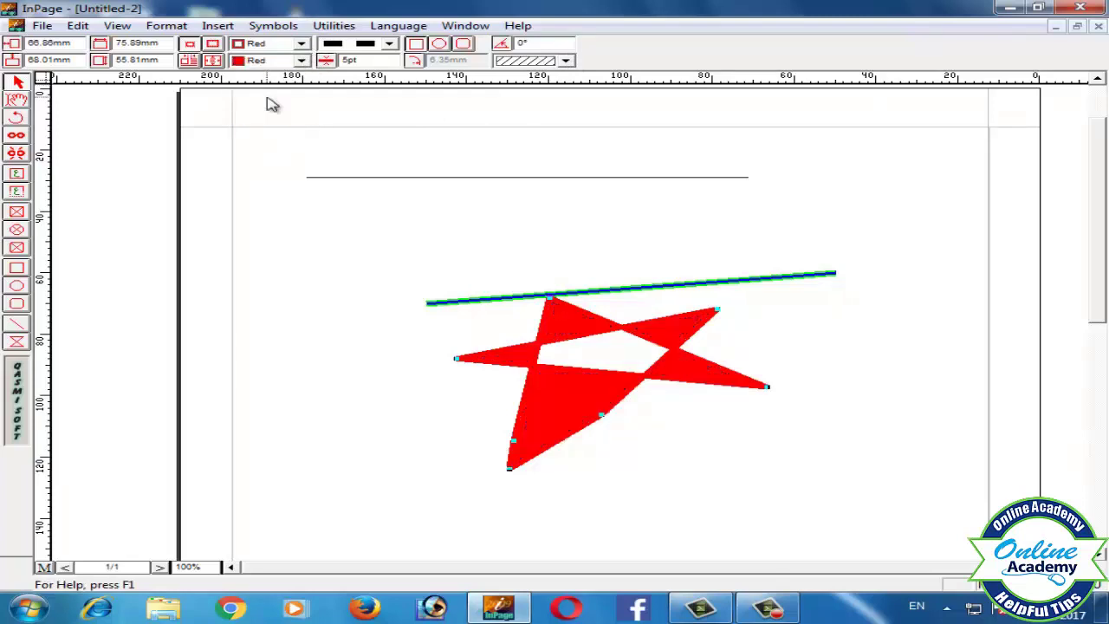
pyautogui.click(301, 61)
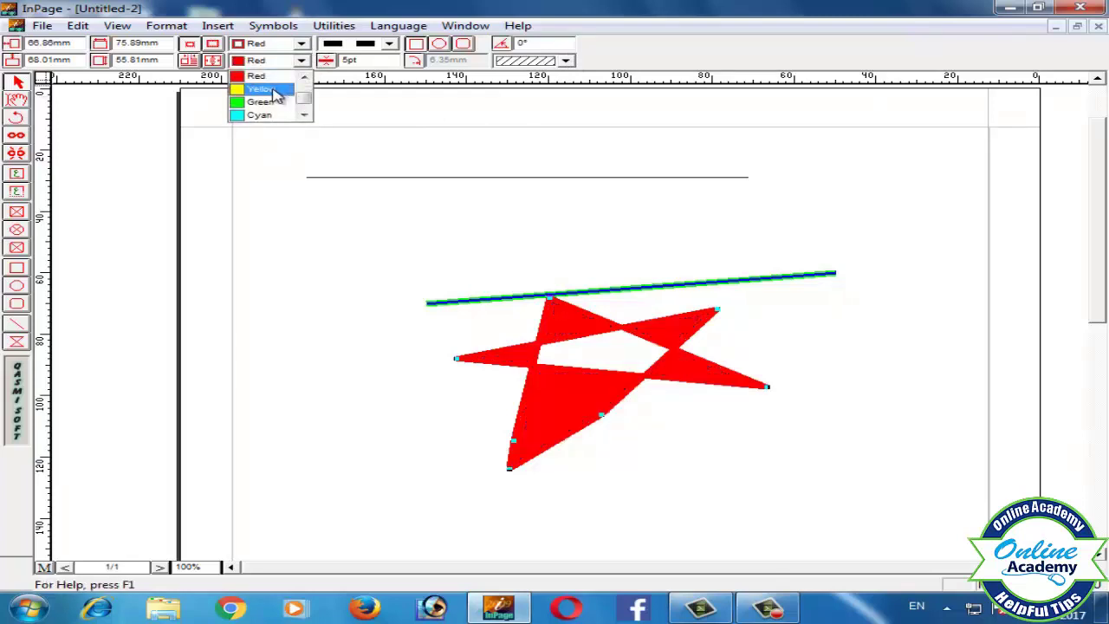
pyautogui.click(276, 91)
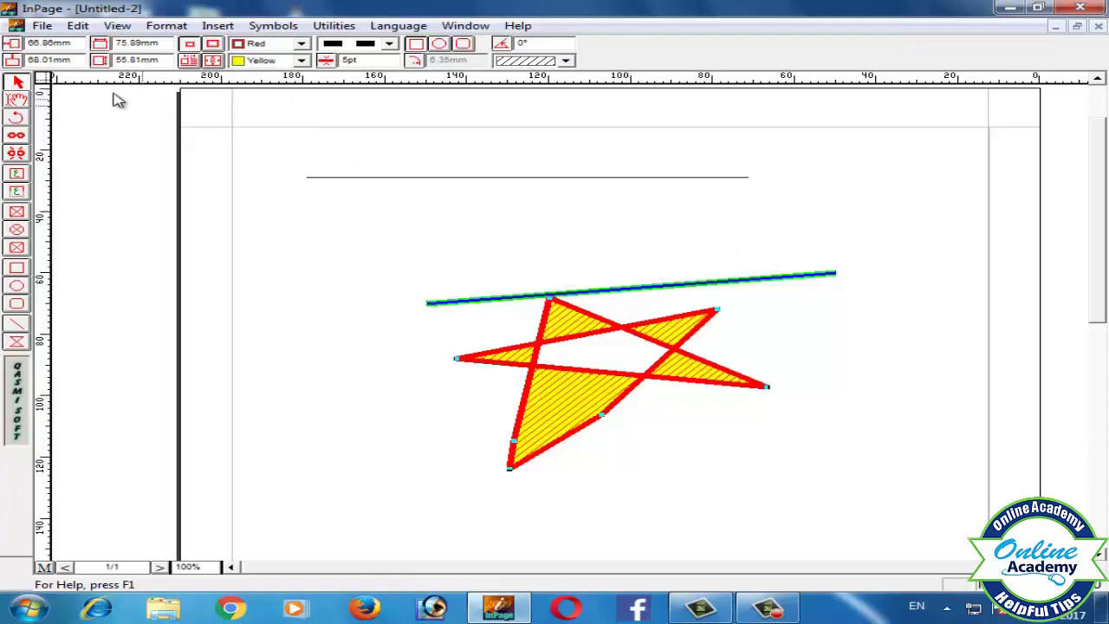
# - Review the star's text and picture inset and text run around offset settings, and close them without changes
pyautogui.click(214, 62)
pyautogui.press('Escape')
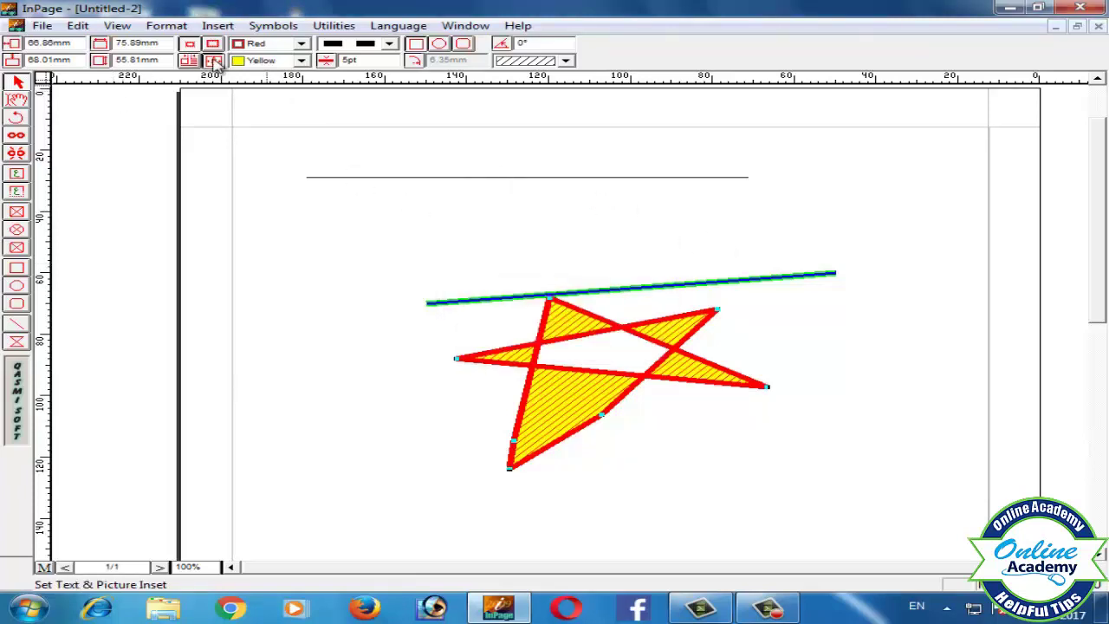
pyautogui.click(189, 61)
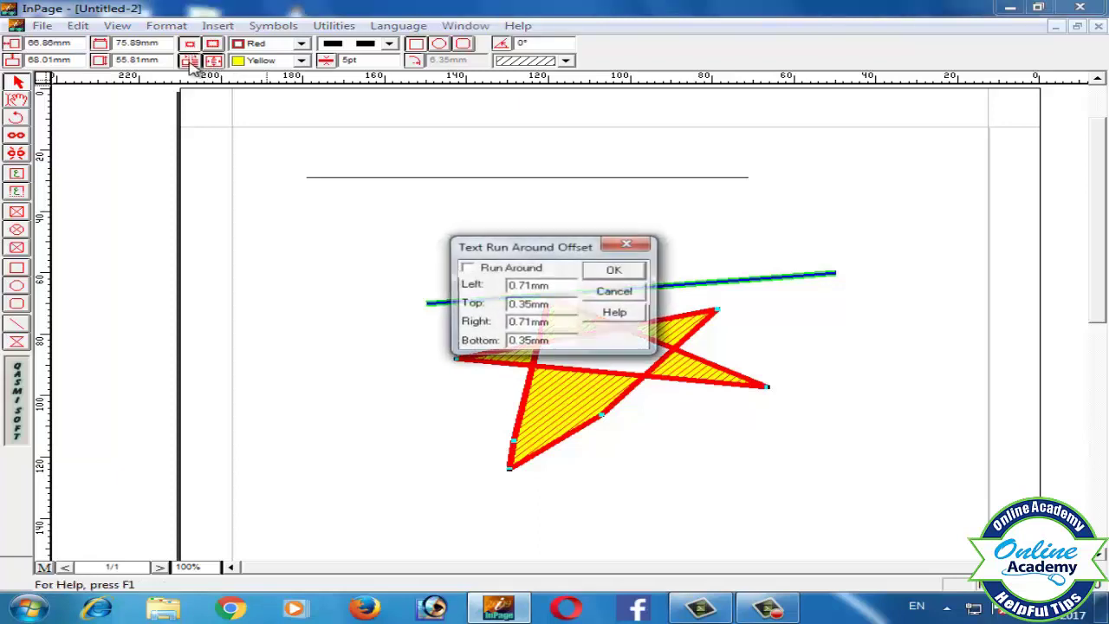
pyautogui.click(627, 246)
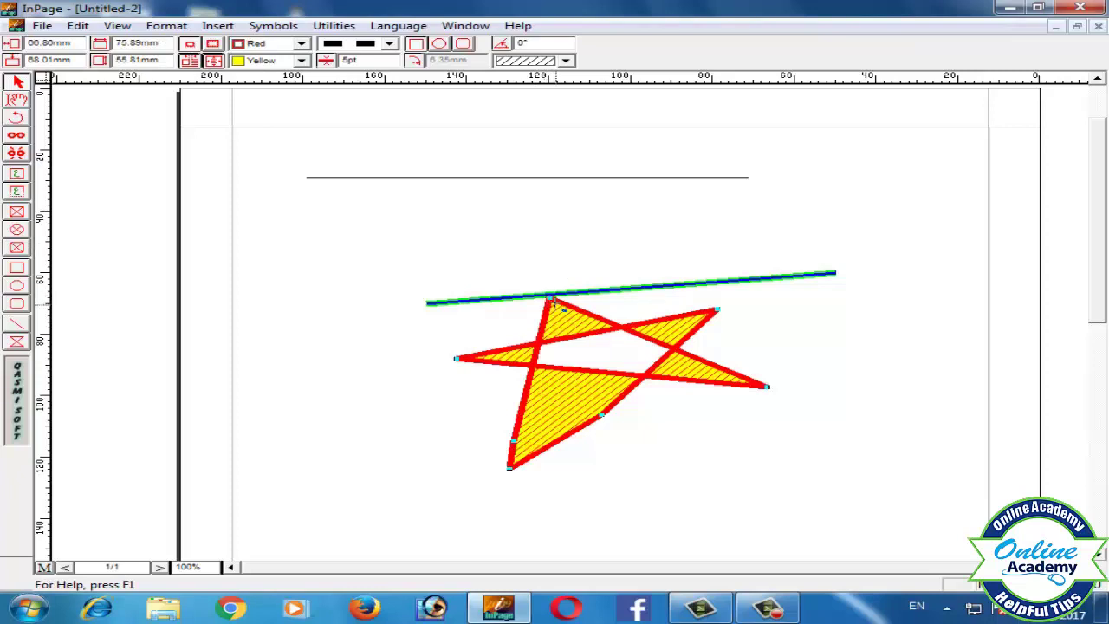
# - Pull the star's top point up and slightly left to a height of about 61 mm, and enter 90 mm as its width
pyautogui.moveTo(543, 284); pyautogui.dragTo(540, 282)
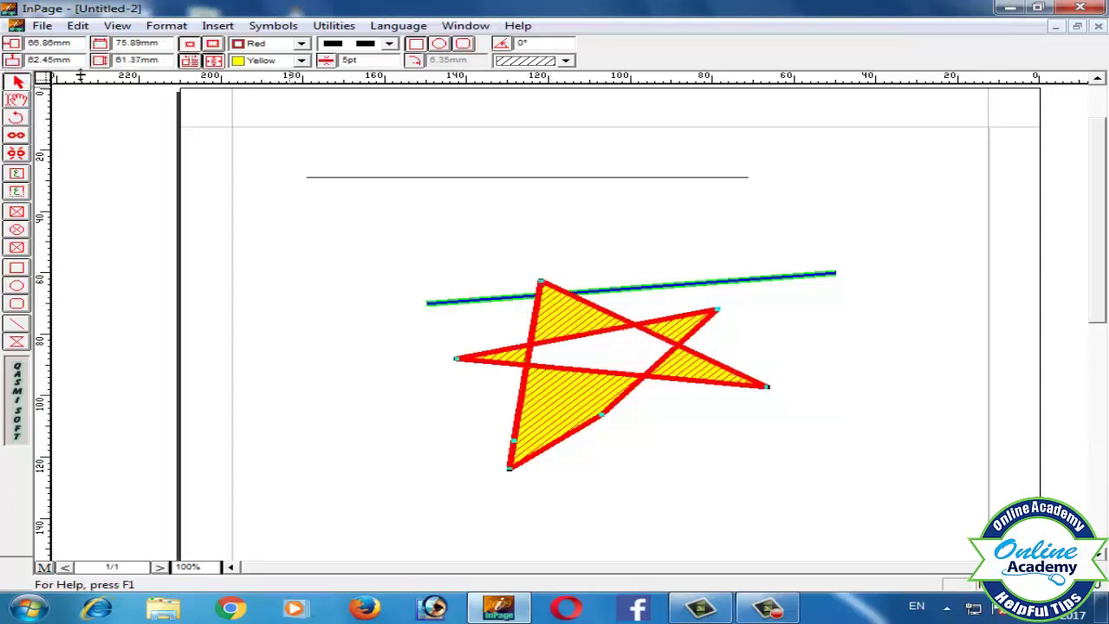
pyautogui.moveTo(162, 41); pyautogui.dragTo(100, 40)
pyautogui.write('90mm')
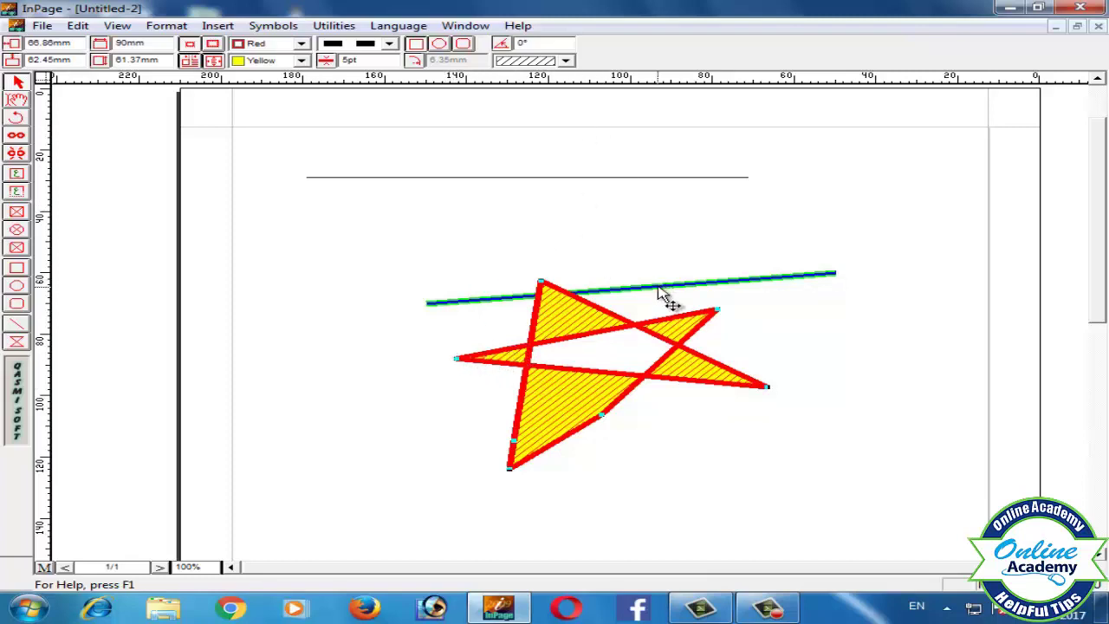
# - Move the green-and-blue line clear above the star, and draw a rectangular polygon about 38 by 47 mm to the star's upper left
pyautogui.moveTo(659, 293); pyautogui.dragTo(649, 229)
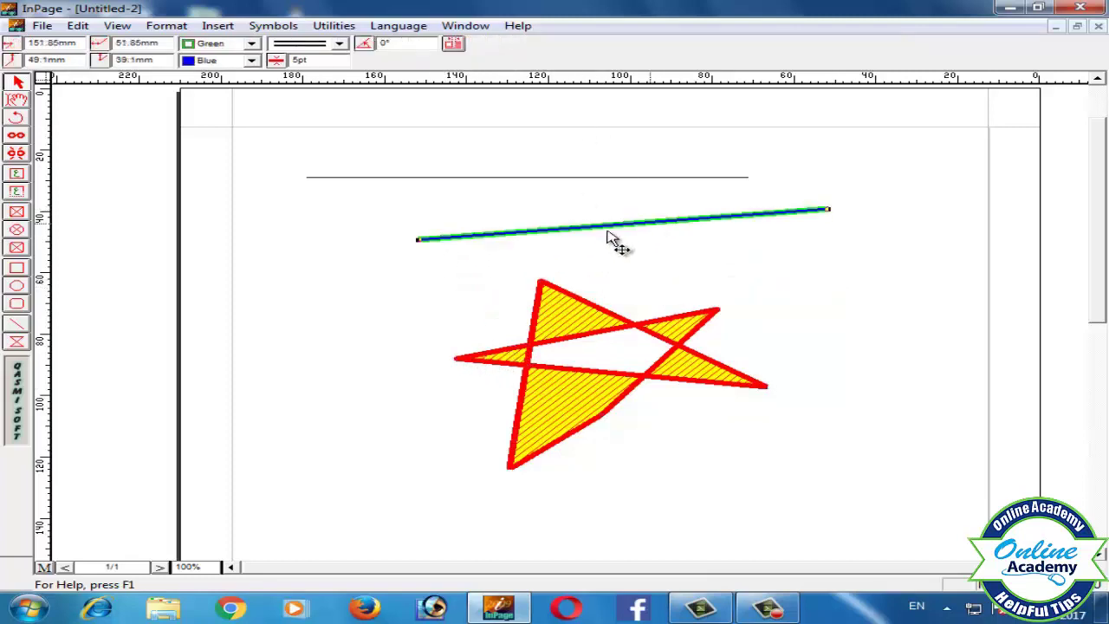
pyautogui.click(15, 324)
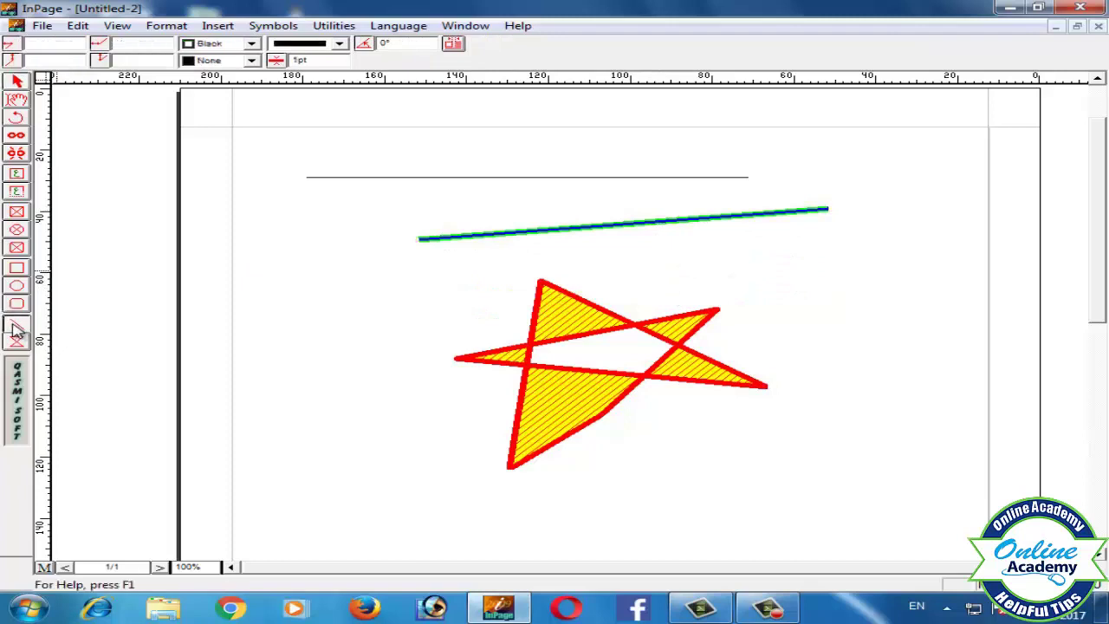
pyautogui.click(18, 343)
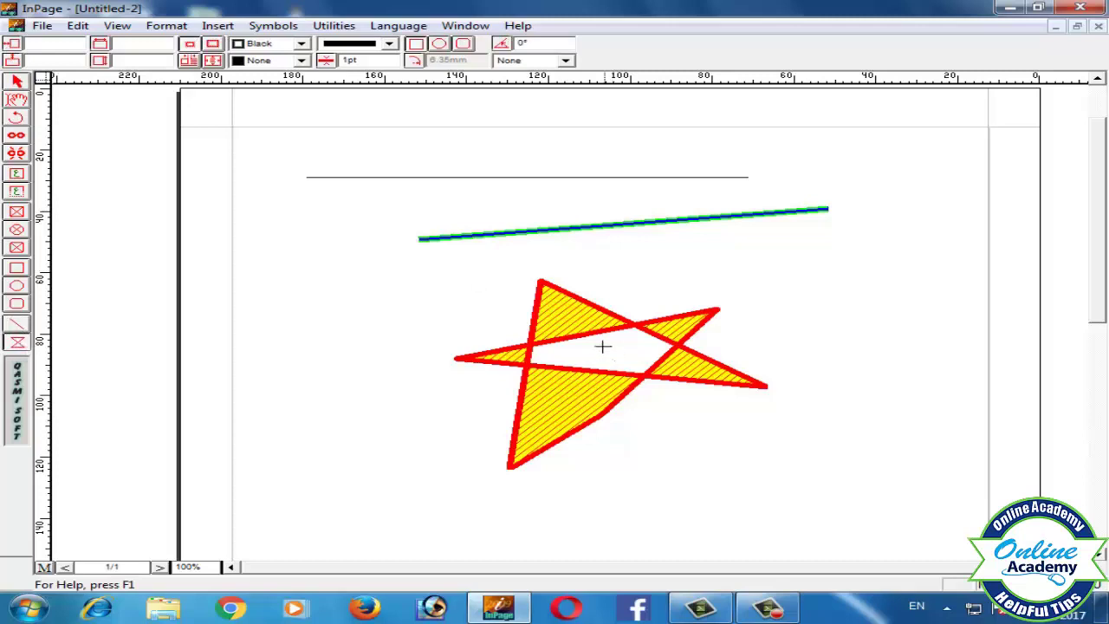
pyautogui.moveTo(281, 225); pyautogui.dragTo(436, 368)
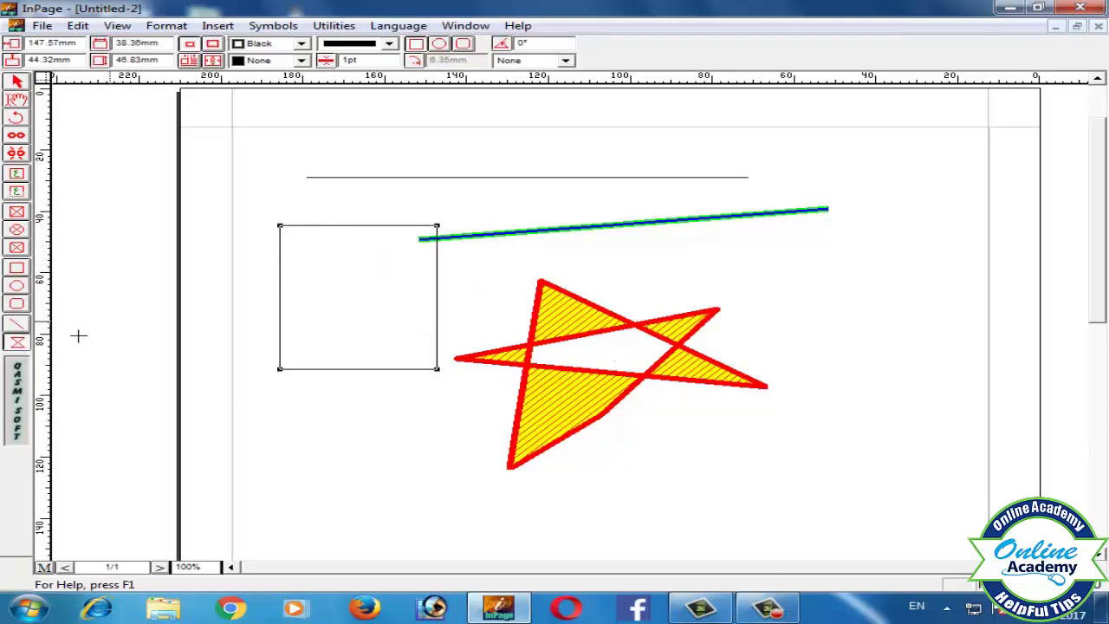
# - Reshape the new polygon into two crossed triangles about 120 by 76 mm by moving three of its corner points
pyautogui.click(18, 83)
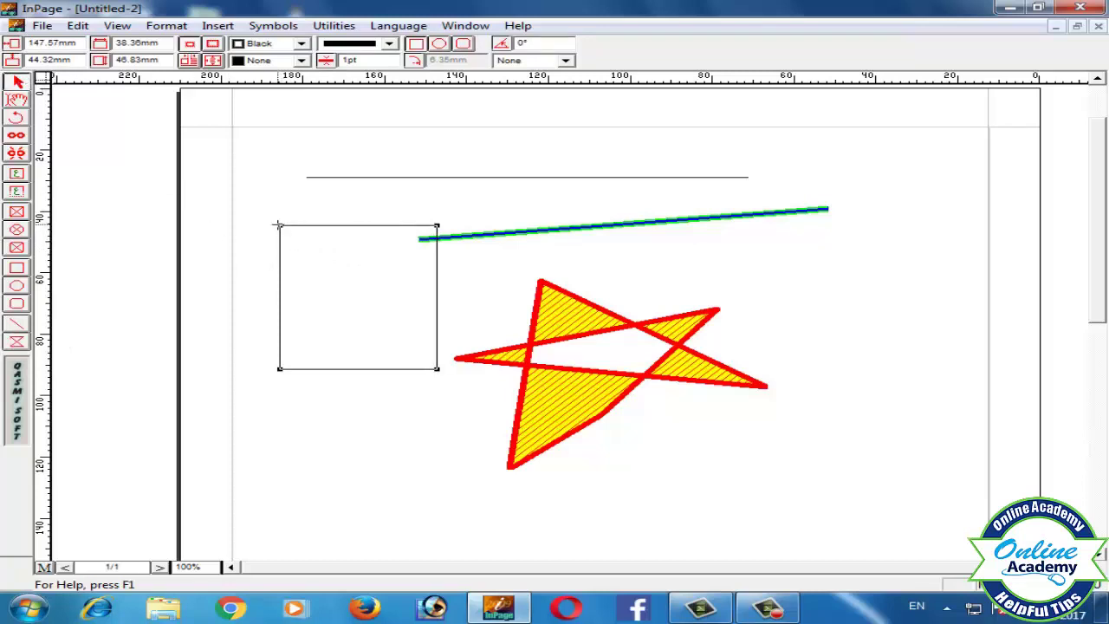
pyautogui.moveTo(278, 225); pyautogui.dragTo(321, 266)
pyautogui.moveTo(448, 340); pyautogui.dragTo(583, 443)
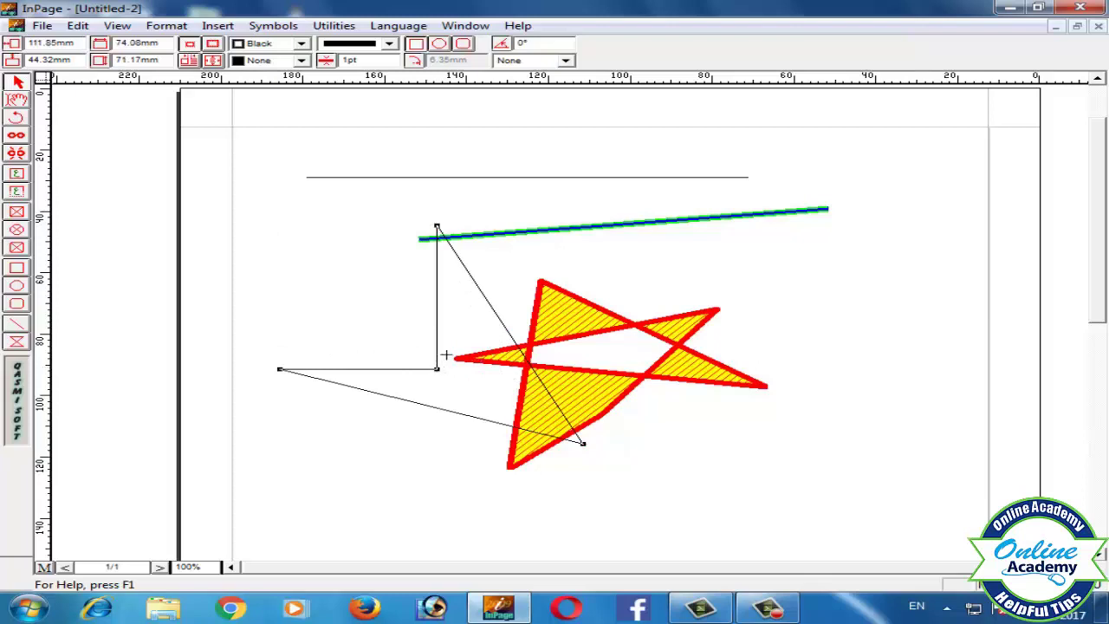
pyautogui.moveTo(438, 367); pyautogui.dragTo(769, 268)
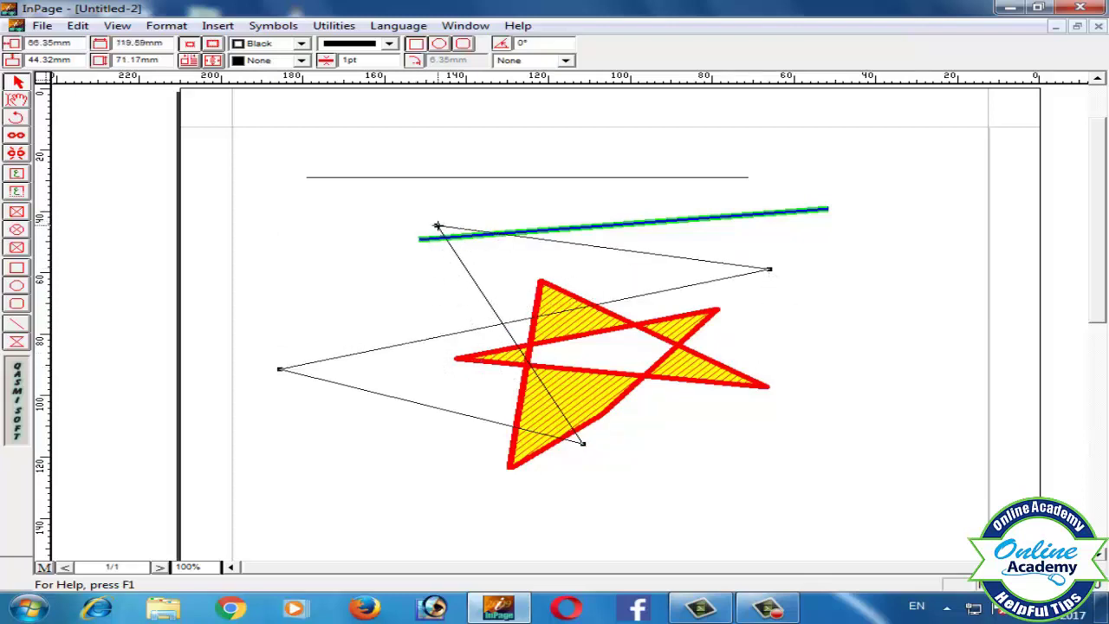
pyautogui.moveTo(437, 226); pyautogui.dragTo(418, 210)
# - Apply the diamond-dotted border pattern to the crossed polygon and set its border width to 5 pt
pyautogui.click(390, 44)
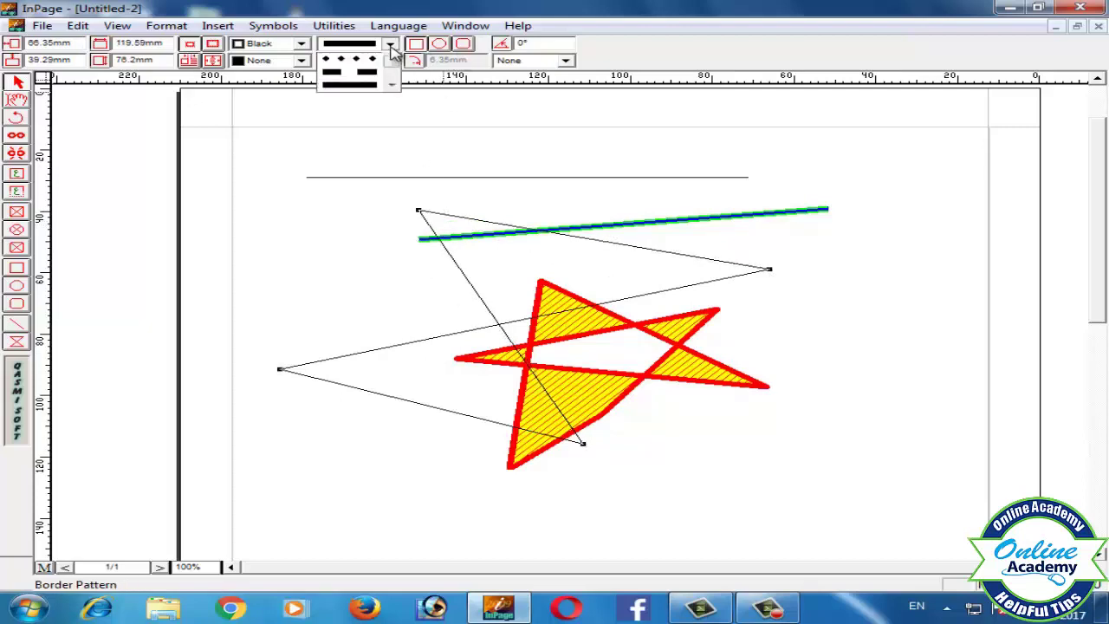
pyautogui.click(360, 73)
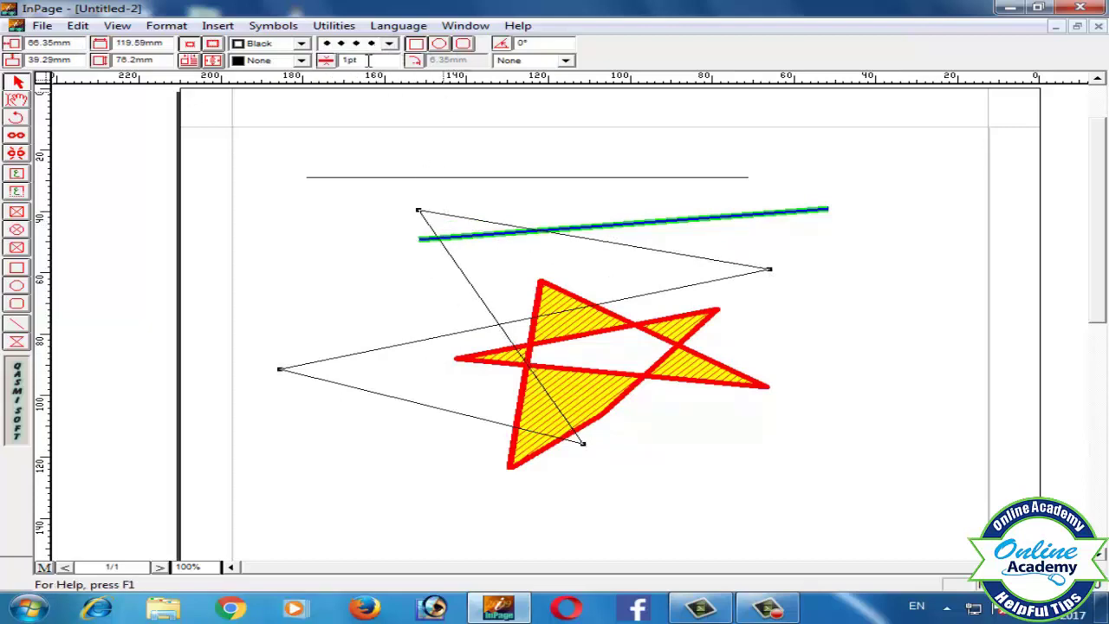
pyautogui.moveTo(368, 61); pyautogui.dragTo(342, 60)
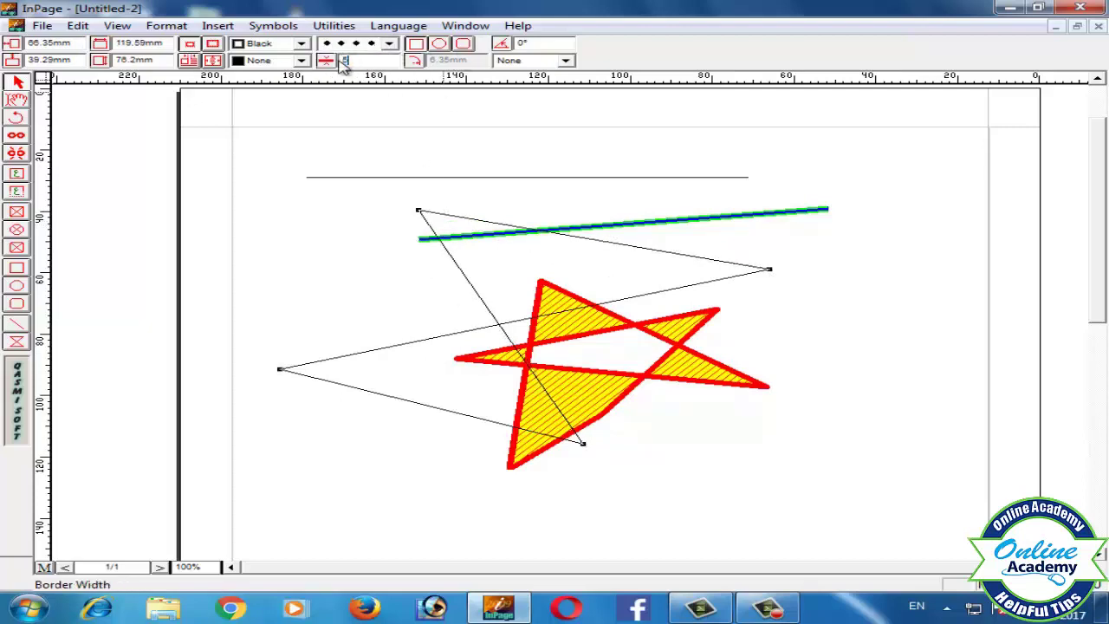
pyautogui.write('5')
pyautogui.press('Return')
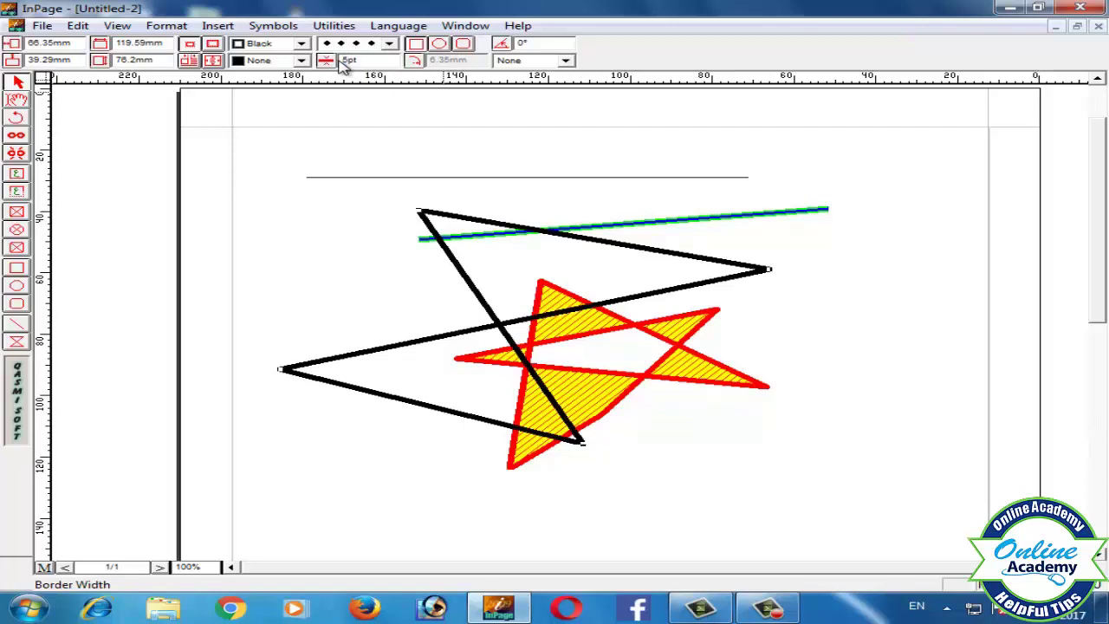
# - Switch the crossed polygon's border to the dashed pattern and colour it Red
pyautogui.click(389, 43)
pyautogui.click(357, 78)
pyautogui.click(301, 43)
pyautogui.click(254, 80)
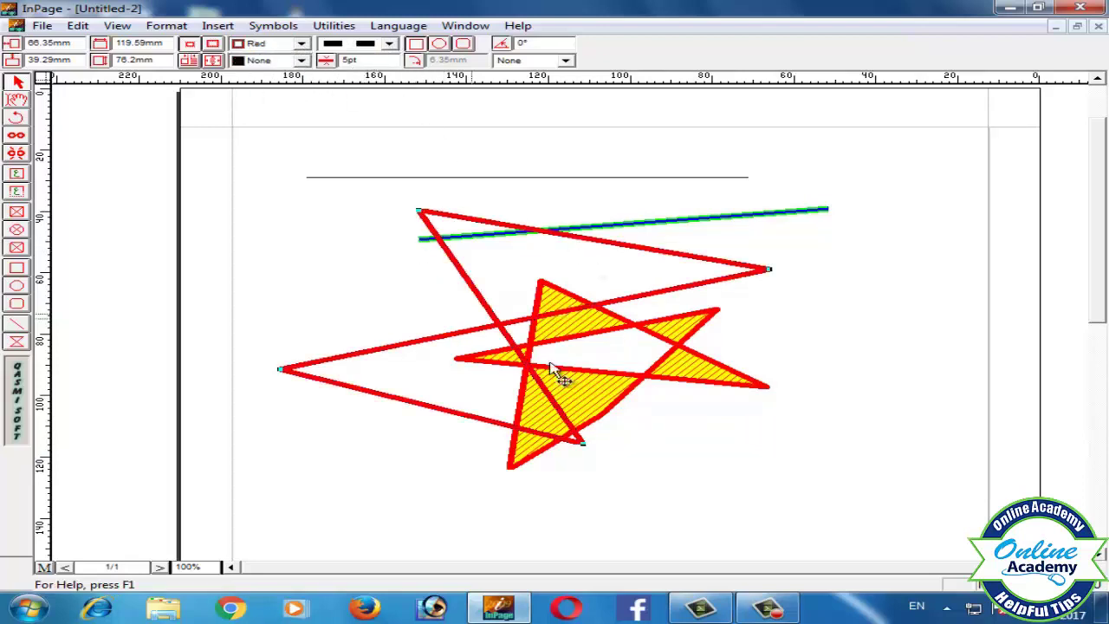
# - Try a Red fill on the crossed polygon, settle on Green, and deselect the shape
pyautogui.click(301, 60)
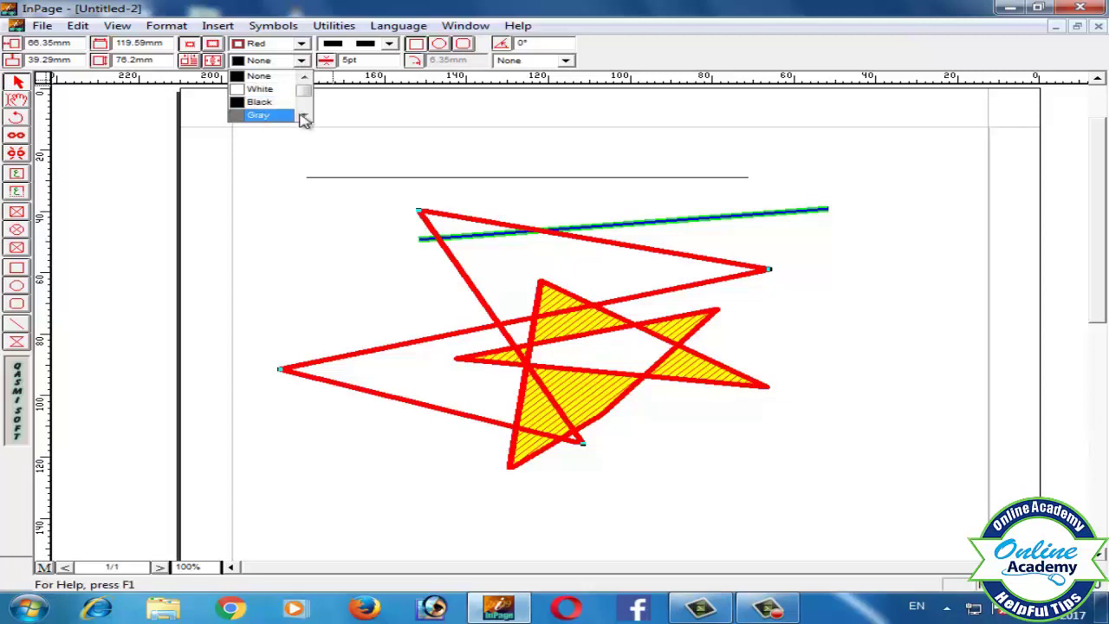
pyautogui.click(305, 115)
pyautogui.click(305, 114)
pyautogui.click(264, 112)
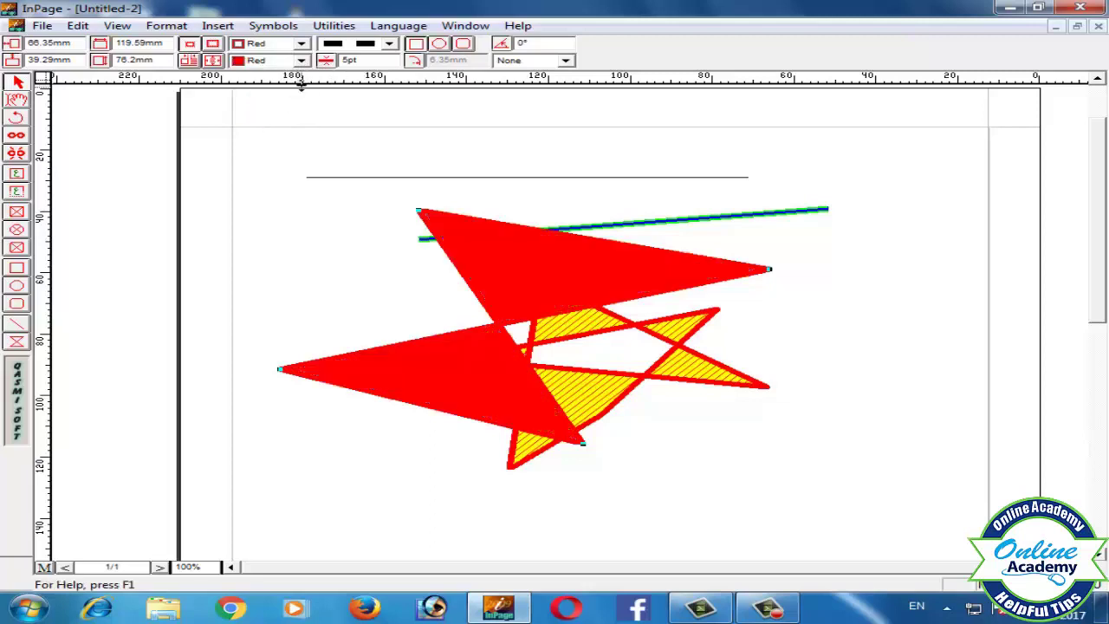
pyautogui.click(300, 60)
pyautogui.click(263, 109)
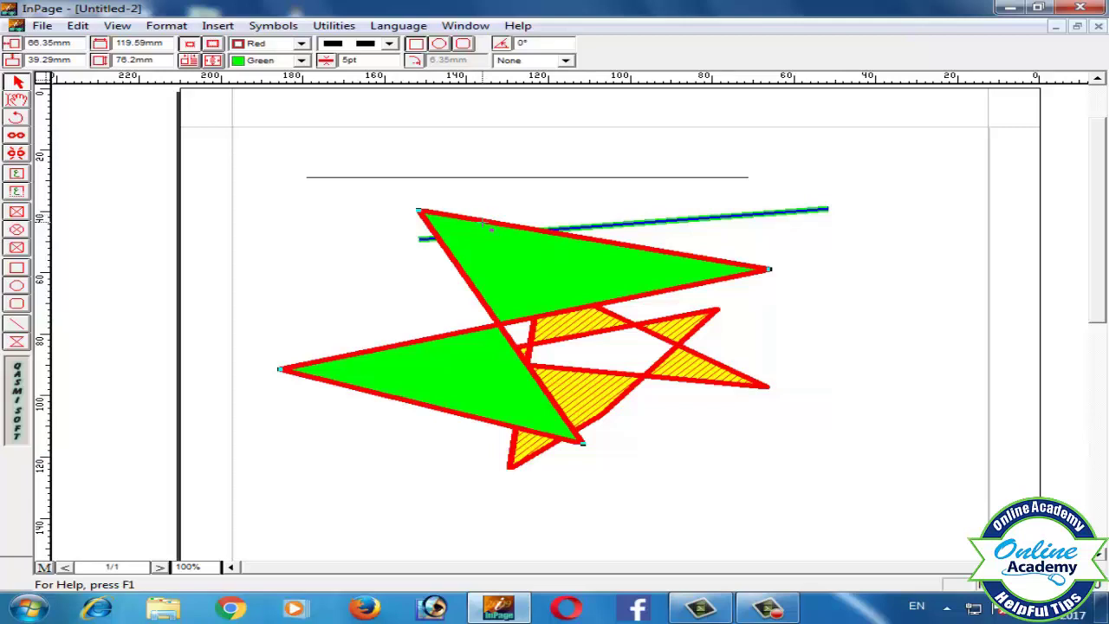
pyautogui.click(538, 177)
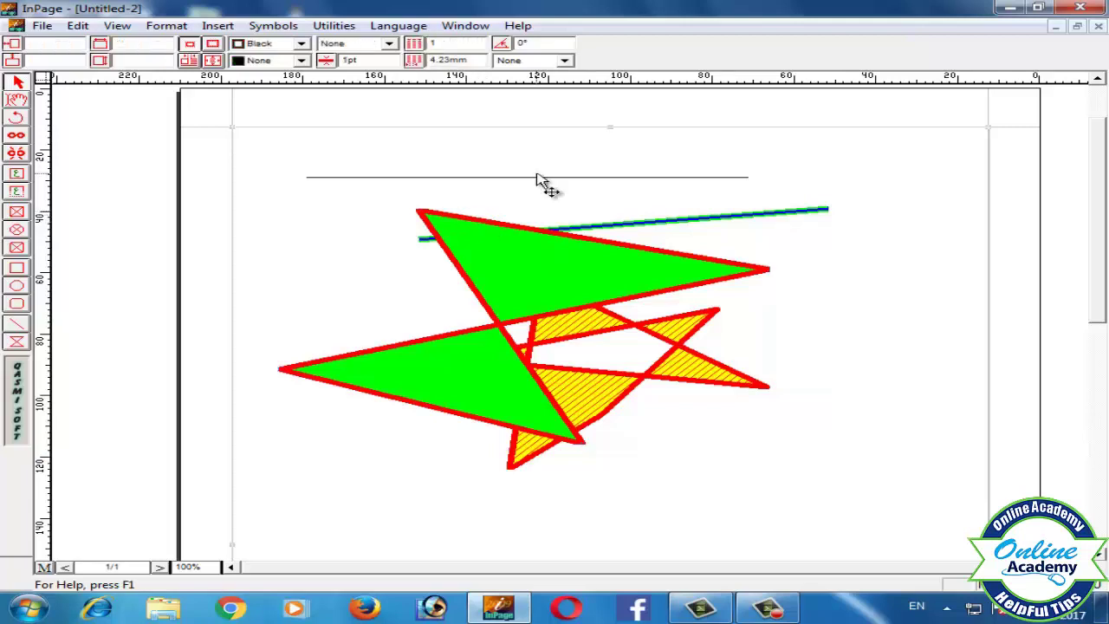